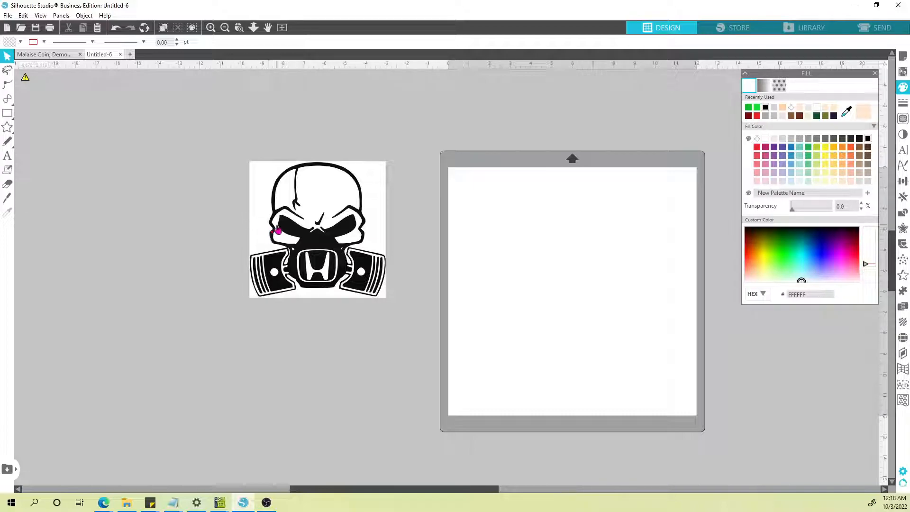
Step: Set a trace area around the entire skull-and-pistons image
{"action": "scroll", "coordinate": [266, 244], "scroll_direction": "up", "scroll_amount": 1}
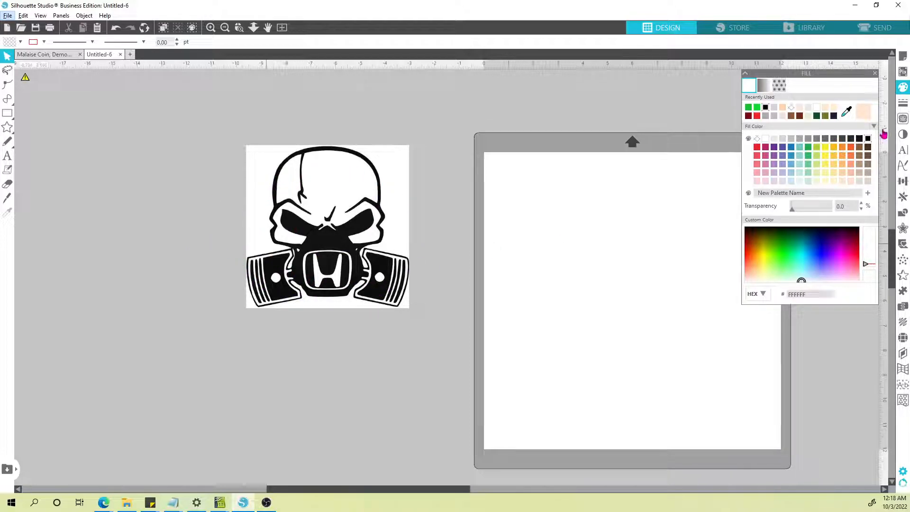
{"action": "left_click", "coordinate": [903, 120]}
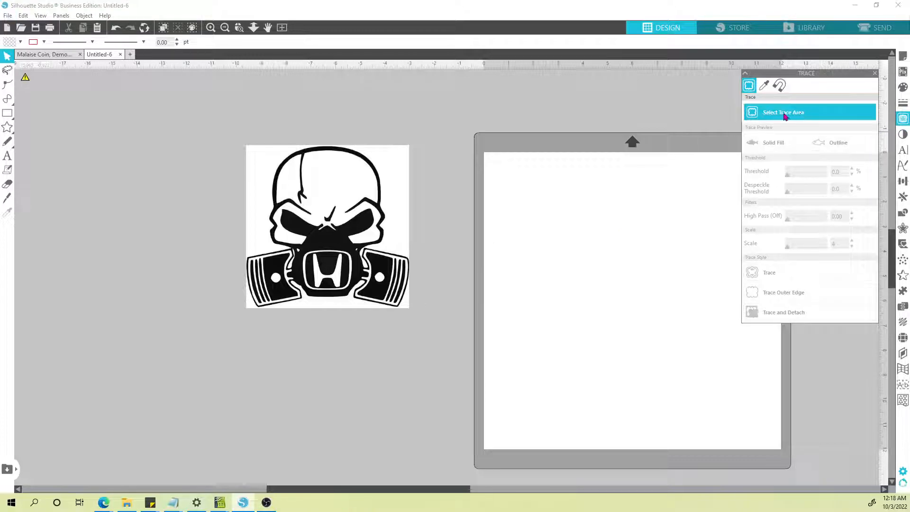
{"action": "left_click", "coordinate": [785, 117]}
{"action": "mouse_move", "coordinate": [225, 129]}
{"action": "left_mouse_down"}
{"action": "mouse_move", "coordinate": [314, 145]}
{"action": "mouse_move", "coordinate": [433, 280]}
{"action": "mouse_move", "coordinate": [433, 326]}
{"action": "left_mouse_up"}
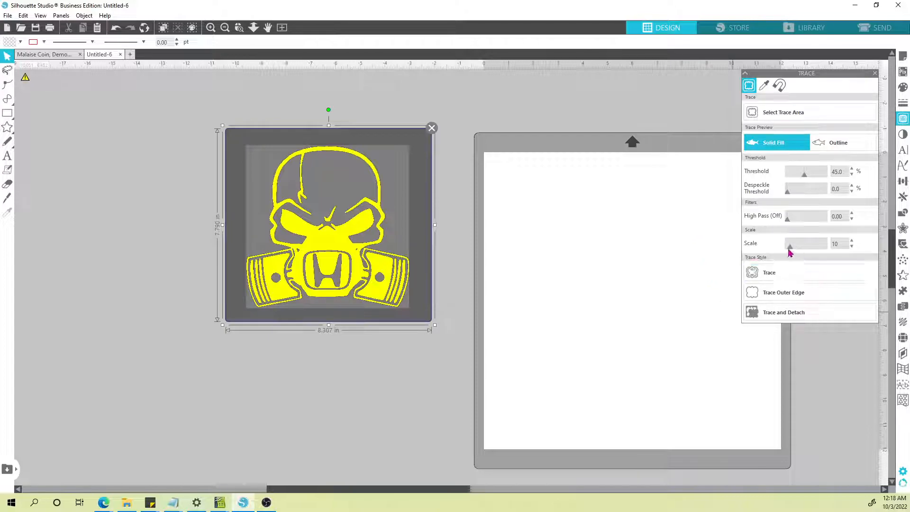
Step: Set the trace scale to 4 and threshold to 62%, and trace the skull image
{"action": "left_click_drag", "start_coordinate": [791, 248], "coordinate": [775, 254]}
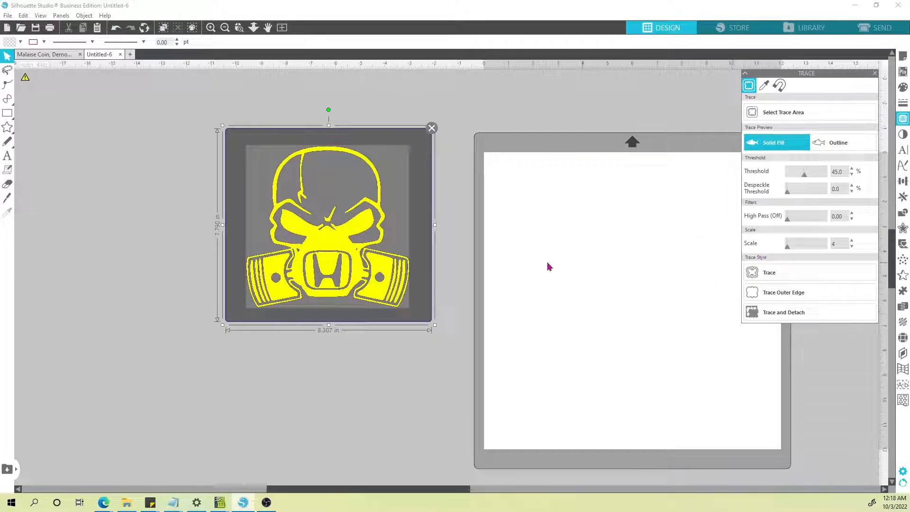
{"action": "scroll", "coordinate": [403, 240], "scroll_direction": "up", "scroll_amount": 3}
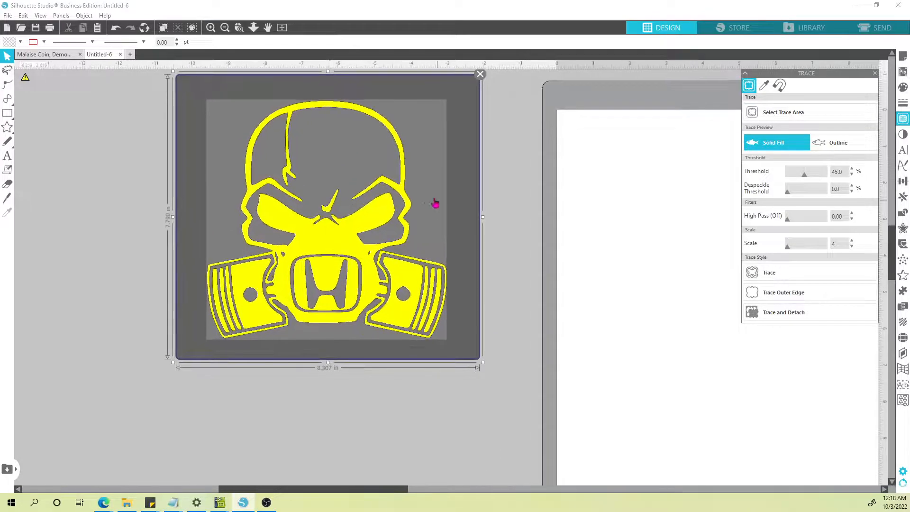
{"action": "left_click", "coordinate": [811, 180]}
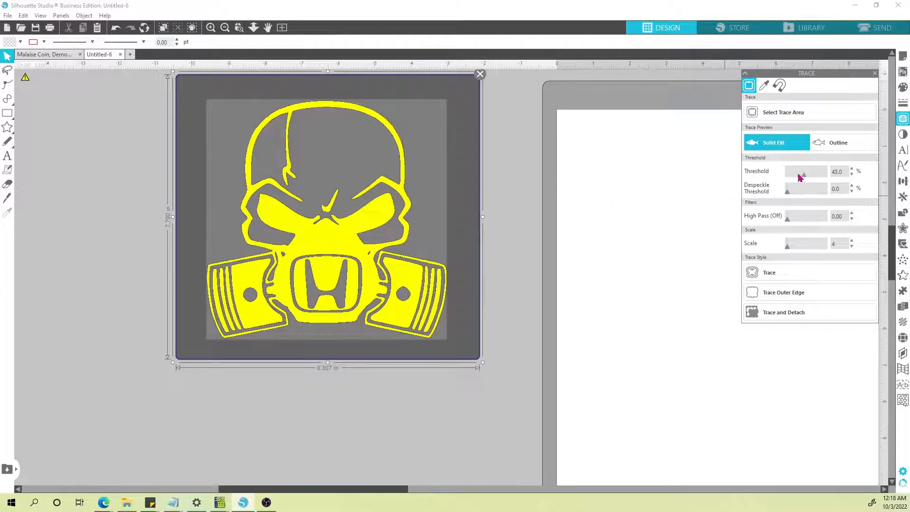
{"action": "mouse_move", "coordinate": [800, 177]}
{"action": "left_mouse_down"}
{"action": "mouse_move", "coordinate": [787, 176]}
{"action": "mouse_move", "coordinate": [798, 179]}
{"action": "left_mouse_up"}
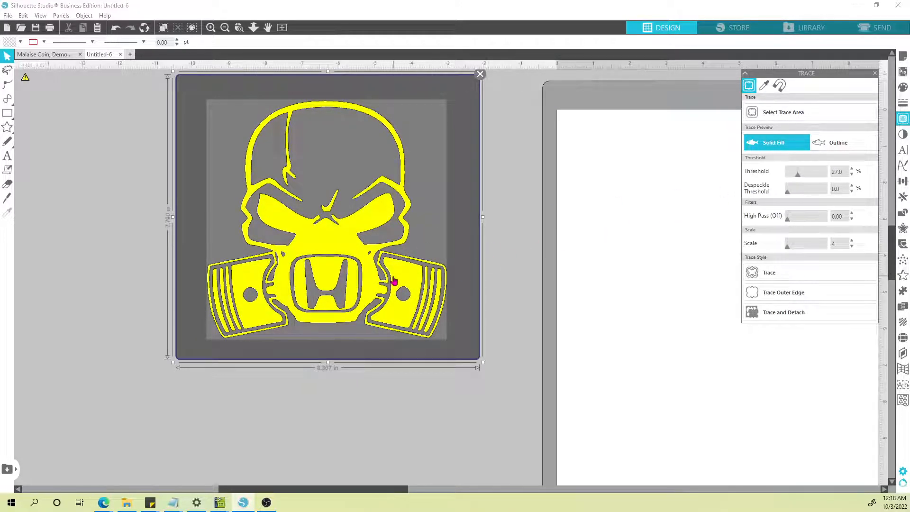
{"action": "scroll", "coordinate": [377, 284], "scroll_direction": "up", "scroll_amount": 1}
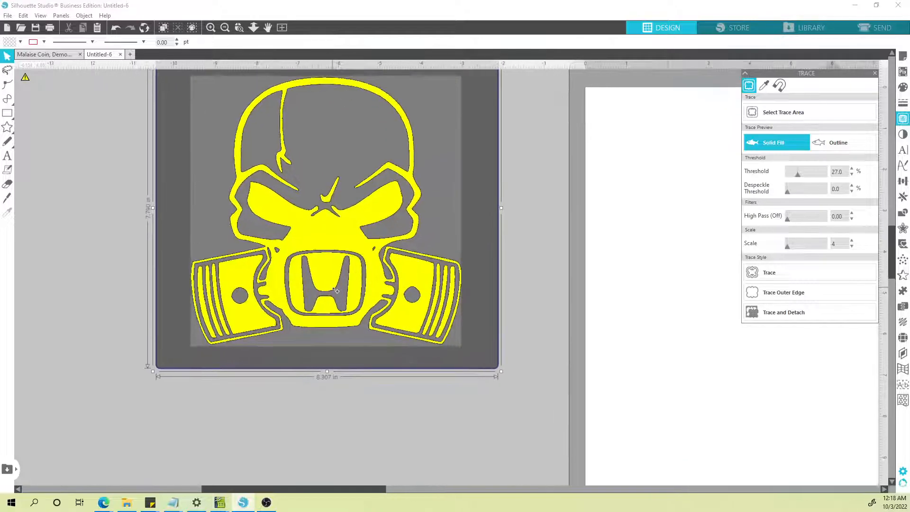
{"action": "mouse_move", "coordinate": [798, 173]}
{"action": "left_mouse_down"}
{"action": "mouse_move", "coordinate": [819, 177]}
{"action": "mouse_move", "coordinate": [801, 179]}
{"action": "mouse_move", "coordinate": [813, 182]}
{"action": "left_mouse_up"}
{"action": "left_click", "coordinate": [804, 272]}
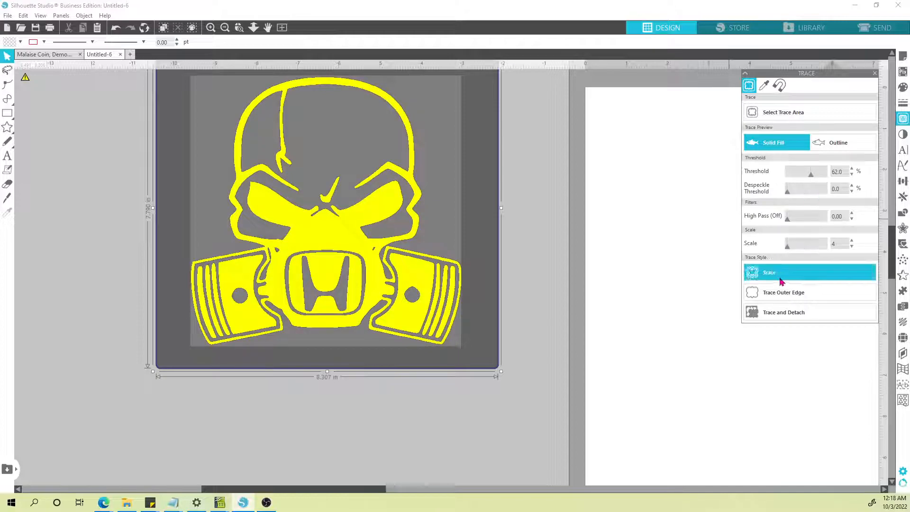
Step: Delete the original skull picture from beneath its traced outlines
{"action": "scroll", "coordinate": [508, 290], "scroll_direction": "down", "scroll_amount": 3}
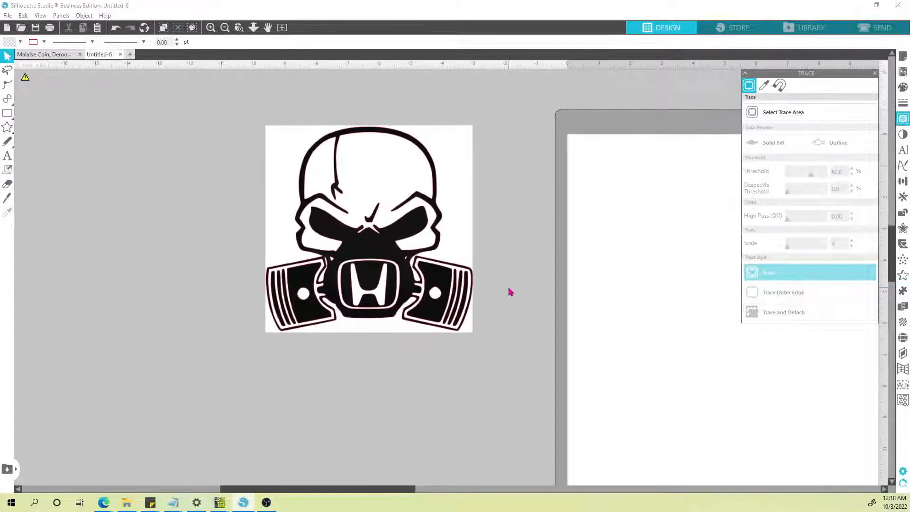
{"action": "left_click_drag", "start_coordinate": [466, 221], "coordinate": [527, 220]}
{"action": "key", "text": "Delete"}
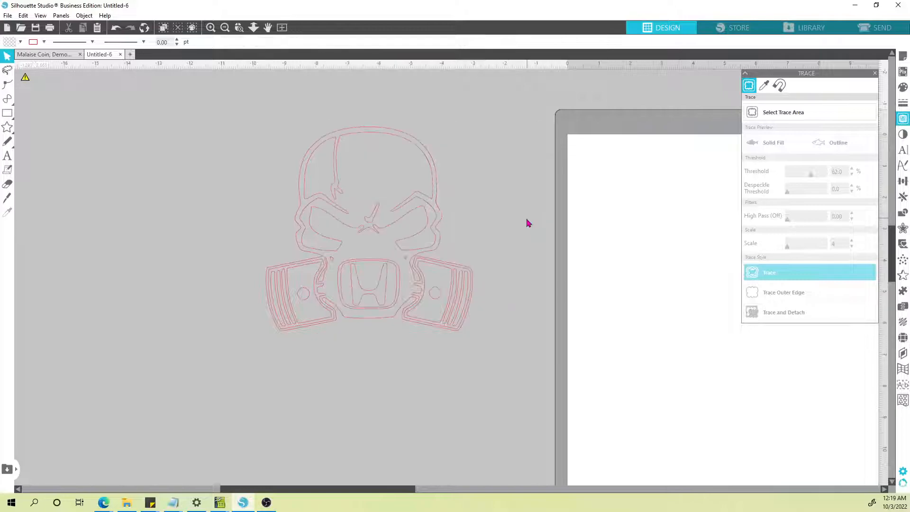
Step: Duplicate the traced skull outlines directly below the original trace
{"action": "scroll", "coordinate": [502, 246], "scroll_direction": "down", "scroll_amount": 1}
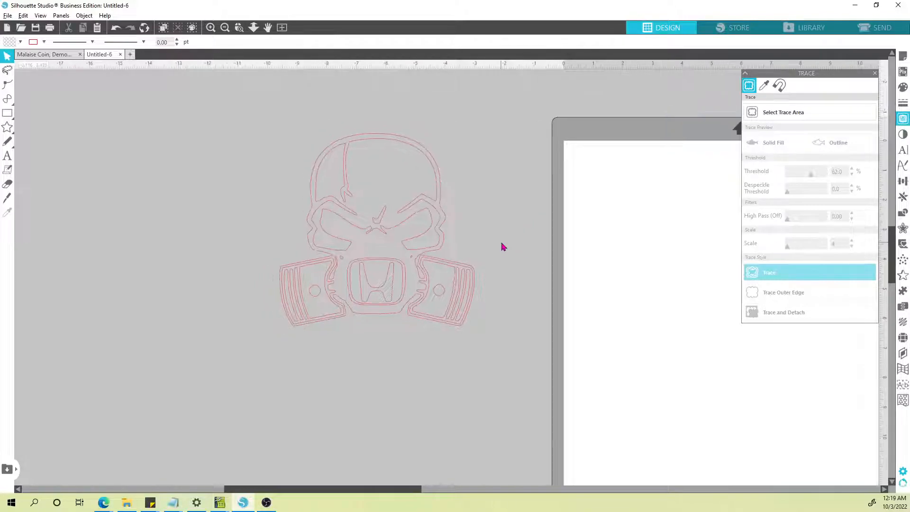
{"action": "left_click", "coordinate": [432, 224]}
{"action": "key", "text": "ctrl+d"}
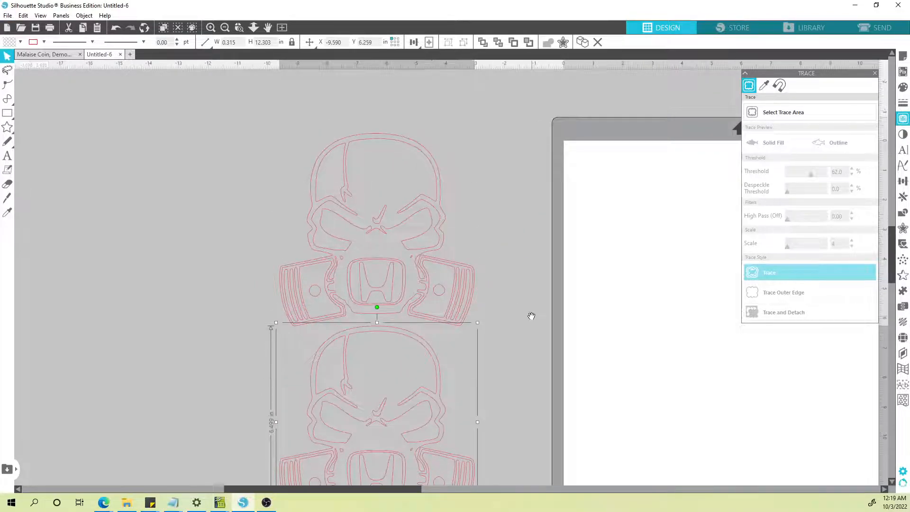
{"action": "scroll", "coordinate": [530, 317], "scroll_direction": "down", "scroll_amount": 3}
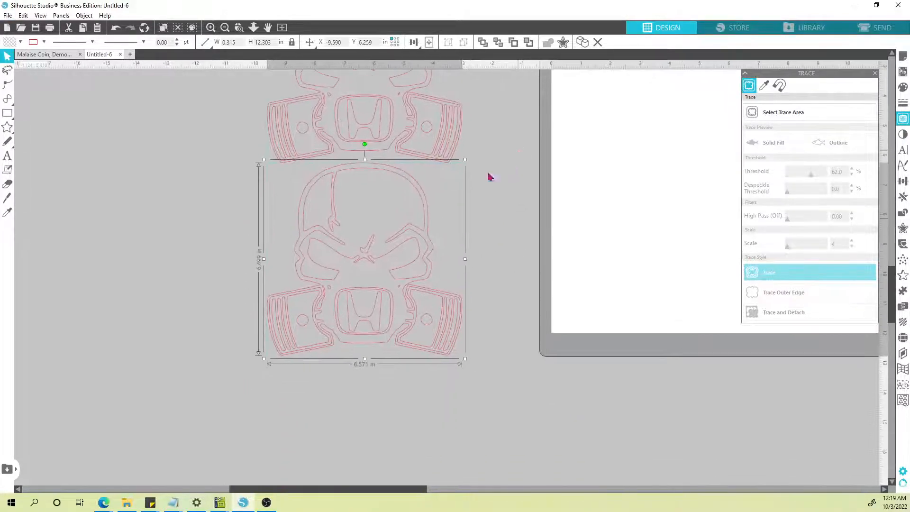
Step: Fill the lower copy of the traced skull with black and deselect it
{"action": "left_click", "coordinate": [20, 43]}
{"action": "left_click", "coordinate": [29, 59]}
{"action": "left_click", "coordinate": [220, 204]}
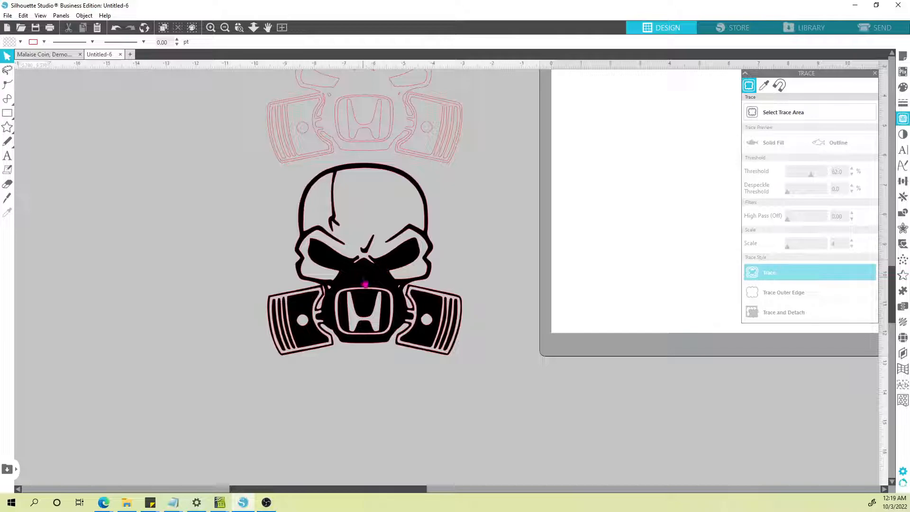
Step: Draw a closed polygon around the Honda emblem on the black skull, keeping its edges within the surrounding black mask
{"action": "scroll", "coordinate": [362, 294], "scroll_direction": "up", "scroll_amount": 2}
{"action": "scroll", "coordinate": [362, 295], "scroll_direction": "up", "scroll_amount": 2}
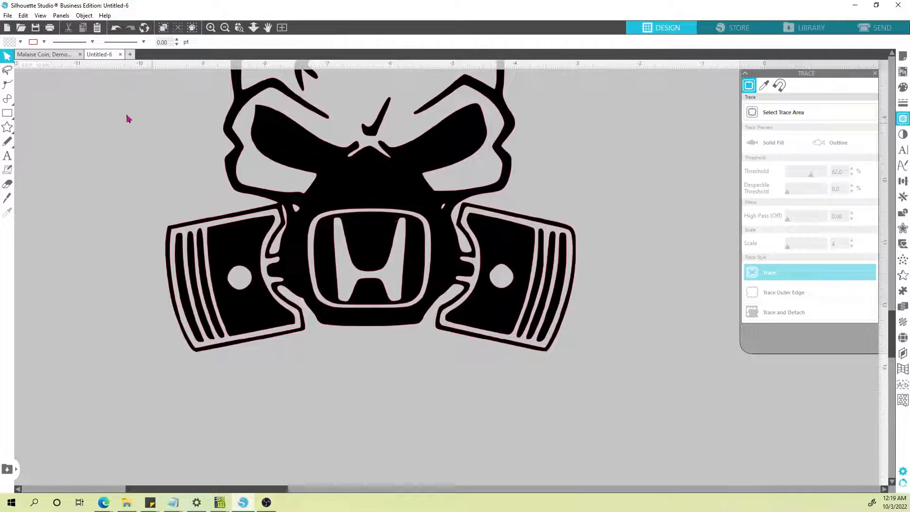
{"action": "left_click", "coordinate": [7, 98]}
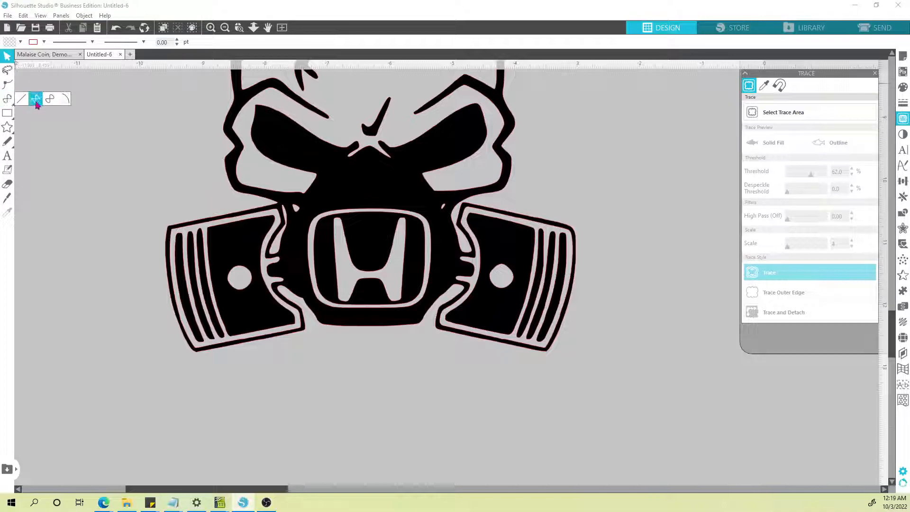
{"action": "left_click", "coordinate": [39, 101]}
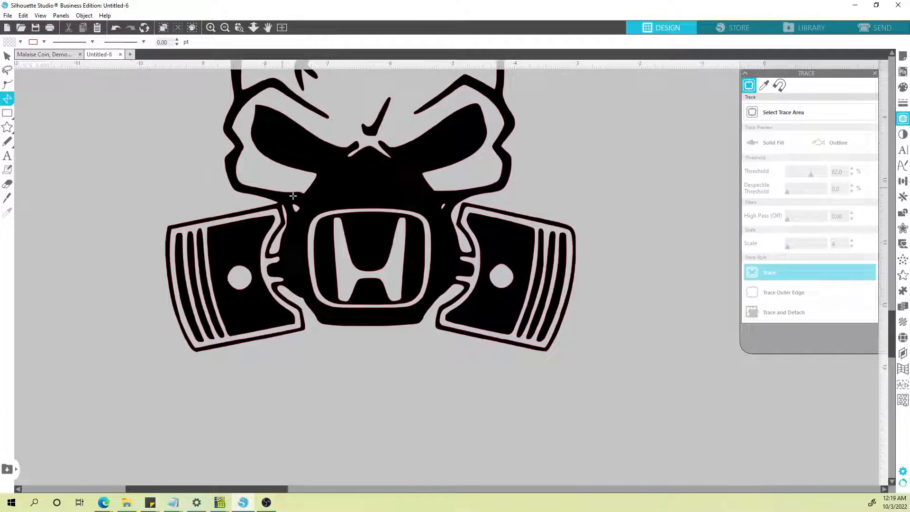
{"action": "left_click", "coordinate": [310, 203]}
{"action": "left_click", "coordinate": [381, 197]}
{"action": "left_click", "coordinate": [434, 210]}
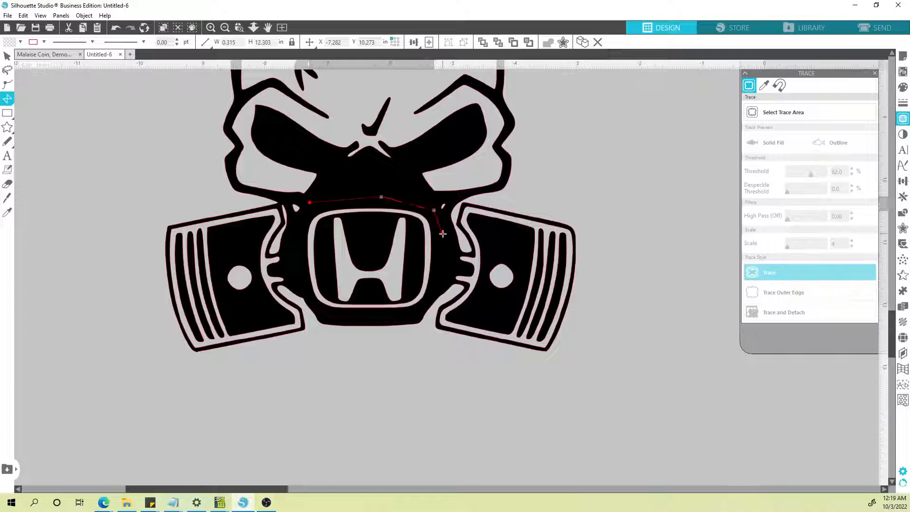
{"action": "left_click", "coordinate": [439, 251]}
{"action": "left_click", "coordinate": [435, 290]}
{"action": "left_click", "coordinate": [408, 316]}
{"action": "left_click", "coordinate": [325, 314]}
{"action": "left_click", "coordinate": [305, 287]}
{"action": "left_click", "coordinate": [294, 248]}
{"action": "left_click", "coordinate": [310, 202]}
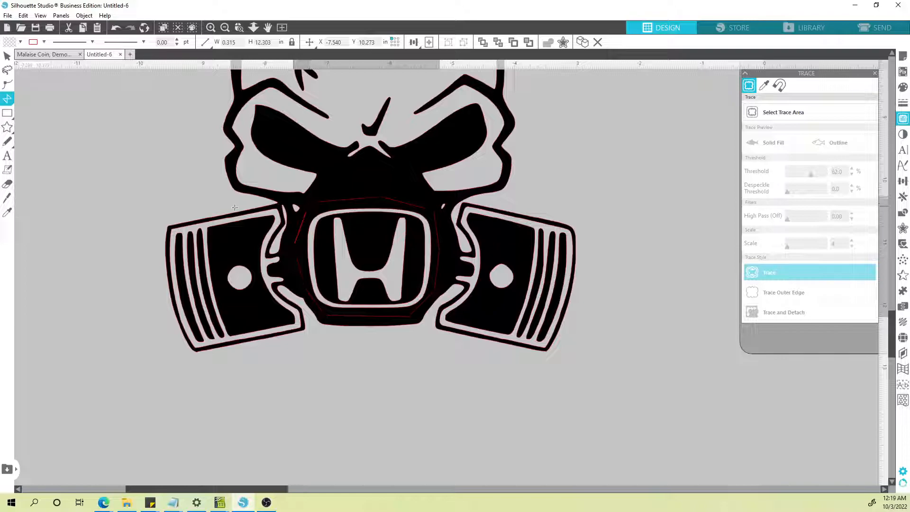
Step: Fill the emblem polygon with red and send it behind the black skull, then deselect it
{"action": "left_click", "coordinate": [20, 42]}
{"action": "left_click", "coordinate": [18, 63]}
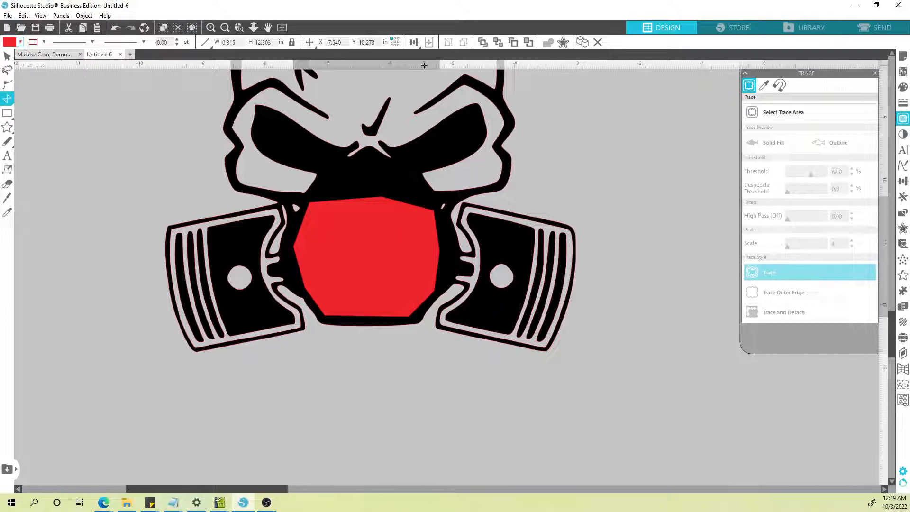
{"action": "left_click", "coordinate": [498, 43]}
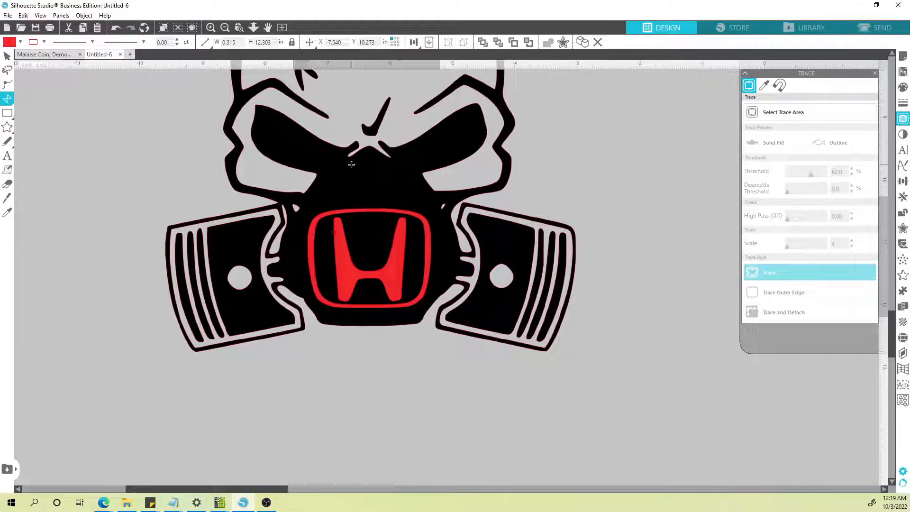
{"action": "left_click", "coordinate": [7, 56]}
{"action": "left_click", "coordinate": [158, 152]}
{"action": "scroll", "coordinate": [158, 151], "scroll_direction": "down", "scroll_amount": 2}
{"action": "left_click_drag", "start_coordinate": [158, 140], "coordinate": [195, 255]}
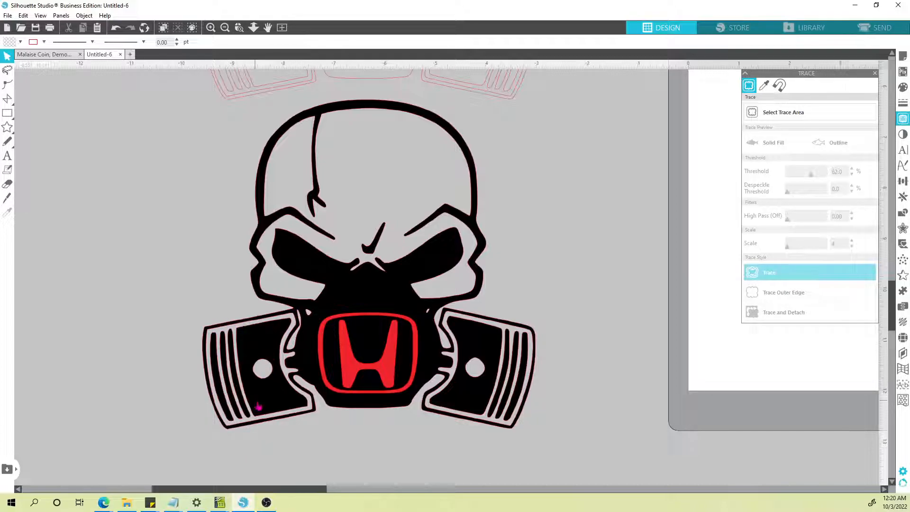
Step: Fill the upper traced skull outlines with black
{"action": "scroll", "coordinate": [322, 383], "scroll_direction": "down", "scroll_amount": 1}
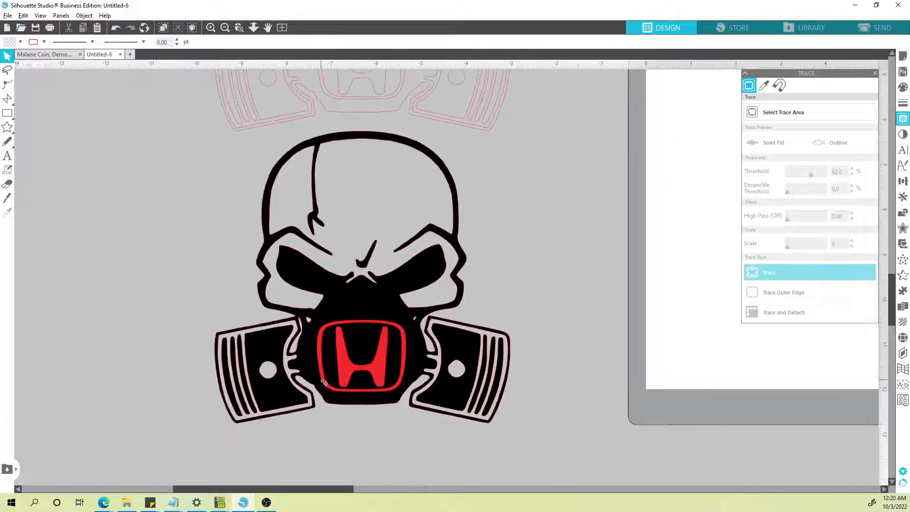
{"action": "scroll", "coordinate": [324, 382], "scroll_direction": "down", "scroll_amount": 2}
{"action": "scroll", "coordinate": [323, 383], "scroll_direction": "up", "scroll_amount": 3}
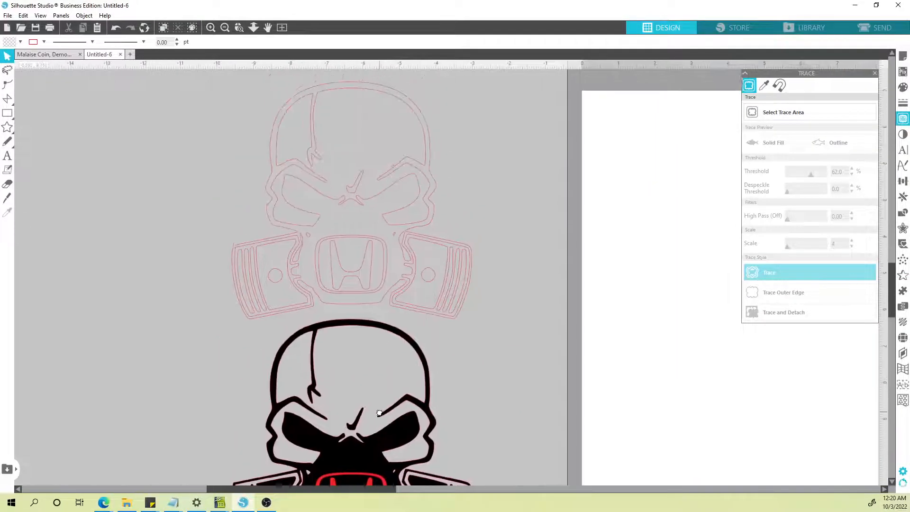
{"action": "left_click", "coordinate": [338, 268]}
{"action": "left_click", "coordinate": [12, 43]}
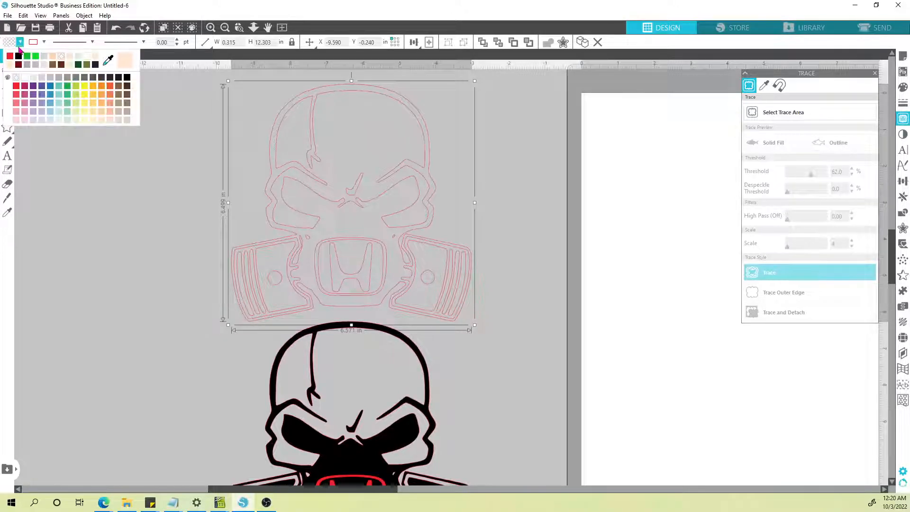
{"action": "left_click", "coordinate": [126, 77]}
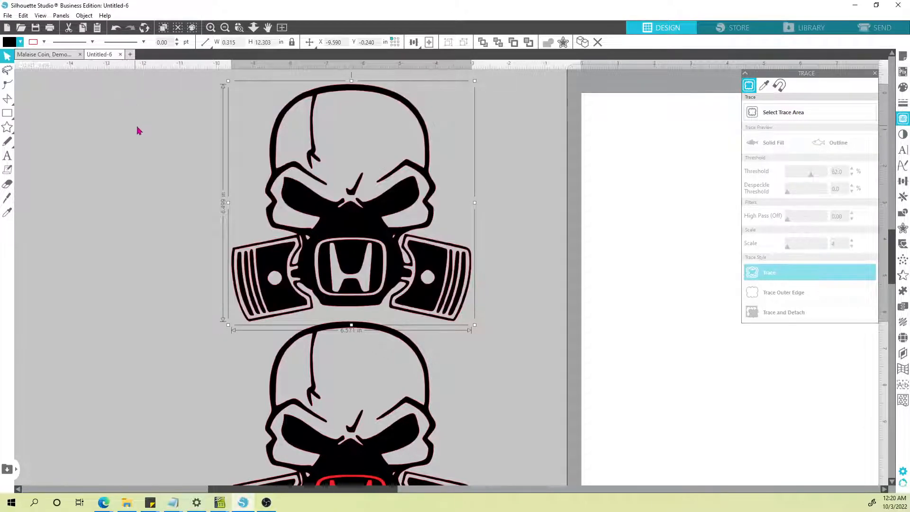
Step: Release the compound path of the black upper skull and move its separated face shape away from the design
{"action": "right_click", "coordinate": [321, 198]}
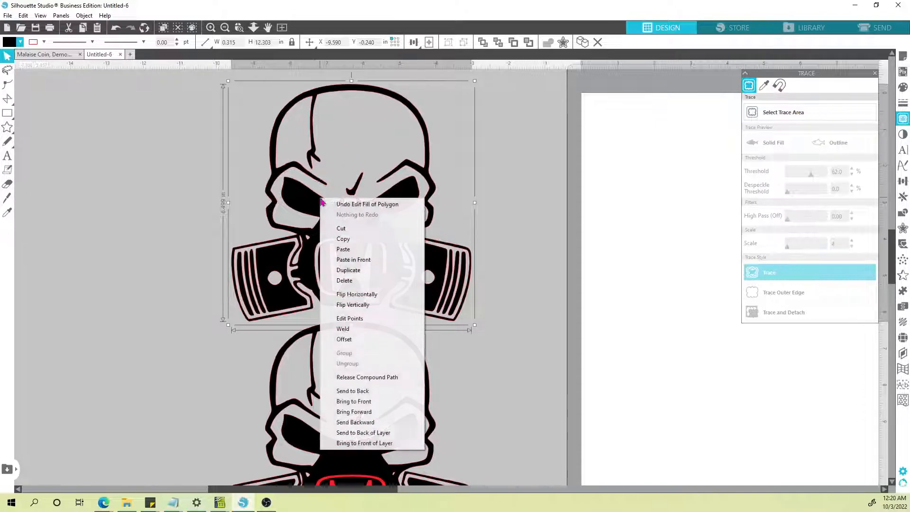
{"action": "left_click", "coordinate": [378, 378]}
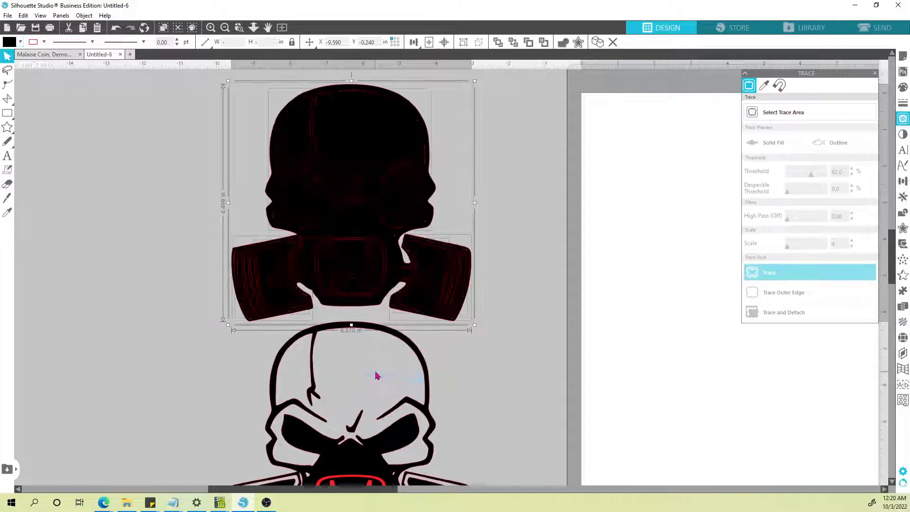
{"action": "left_click", "coordinate": [542, 232]}
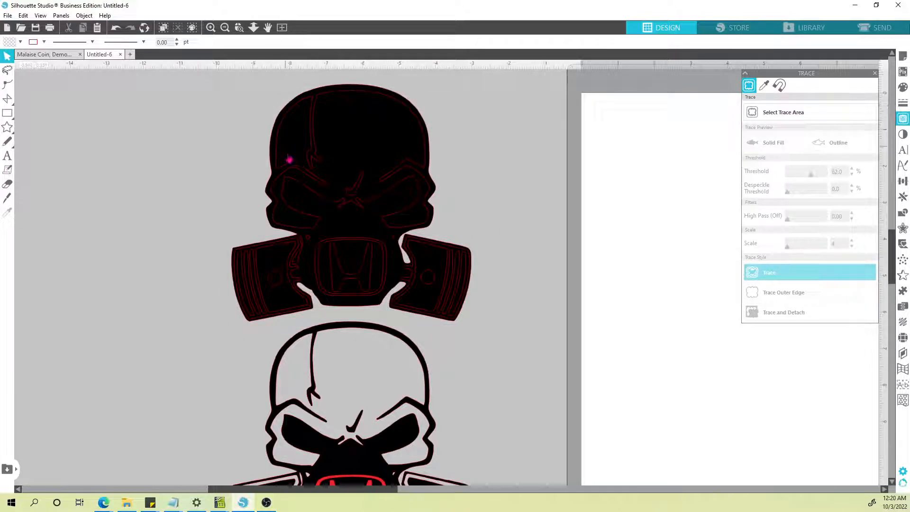
{"action": "left_click", "coordinate": [353, 141]}
{"action": "left_click_drag", "start_coordinate": [364, 144], "coordinate": [526, 147]}
Step: Undo the face shape move, the compound path release and the black fill on the upper skull
{"action": "key", "text": "ctrl+z"}
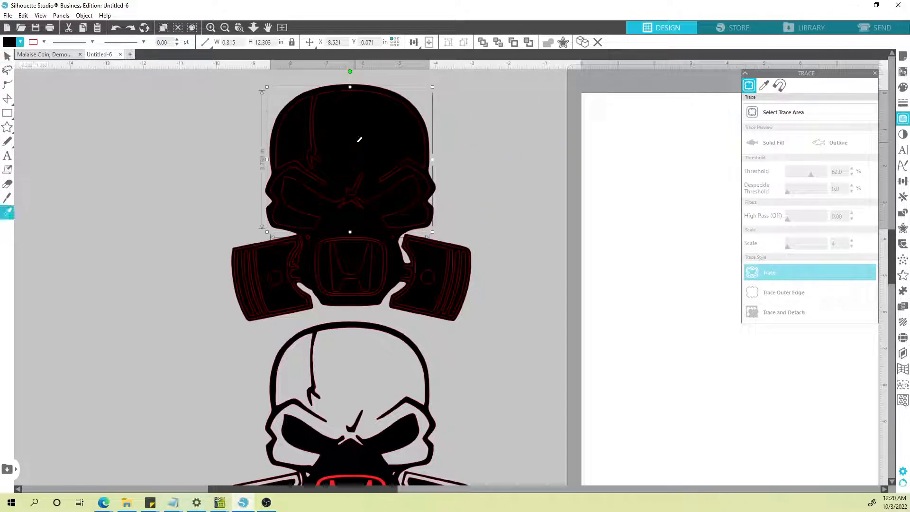
{"action": "key", "text": "ctrl+z"}
{"action": "key", "text": "ctrl+z"}
{"action": "key", "text": "ctrl+z"}
{"action": "key", "text": "ctrl+z"}
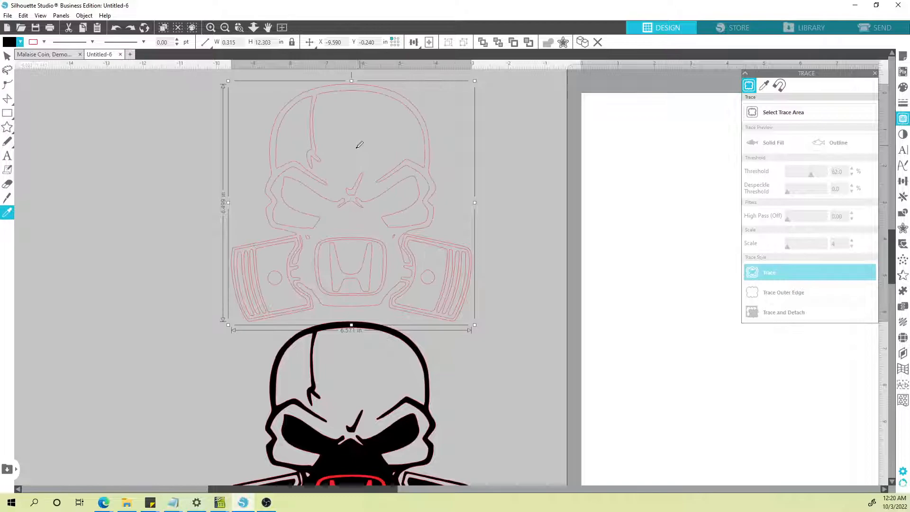
Step: Release the compound path of the unfilled upper skull trace and select only its separated inner face outline
{"action": "right_click", "coordinate": [417, 176]}
{"action": "left_click", "coordinate": [472, 352]}
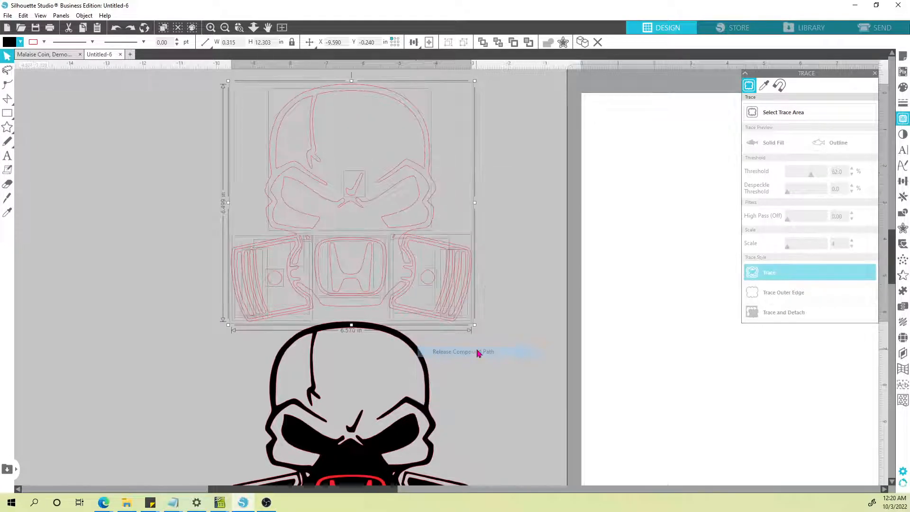
{"action": "left_click", "coordinate": [519, 185]}
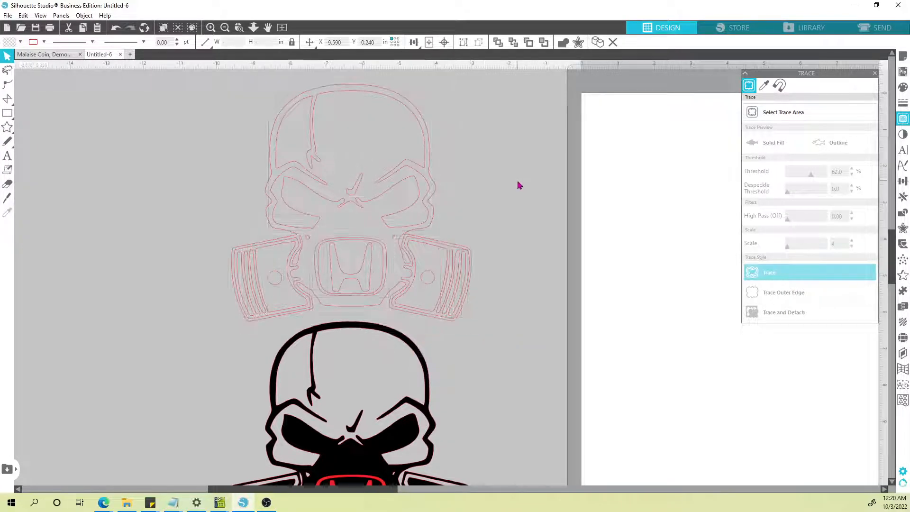
{"action": "left_click", "coordinate": [366, 99]}
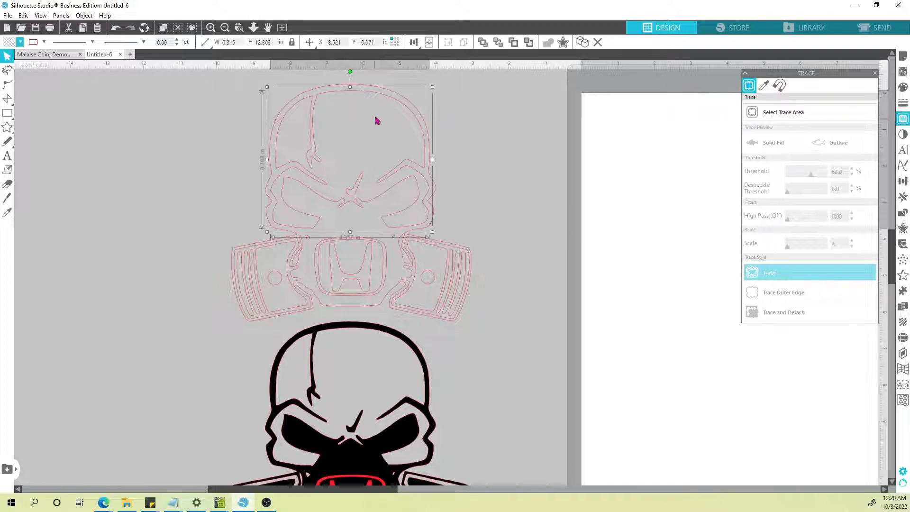
Step: Move the separated inner face outline away from the upper skull trace and undo the move
{"action": "left_click_drag", "start_coordinate": [379, 97], "coordinate": [486, 120]}
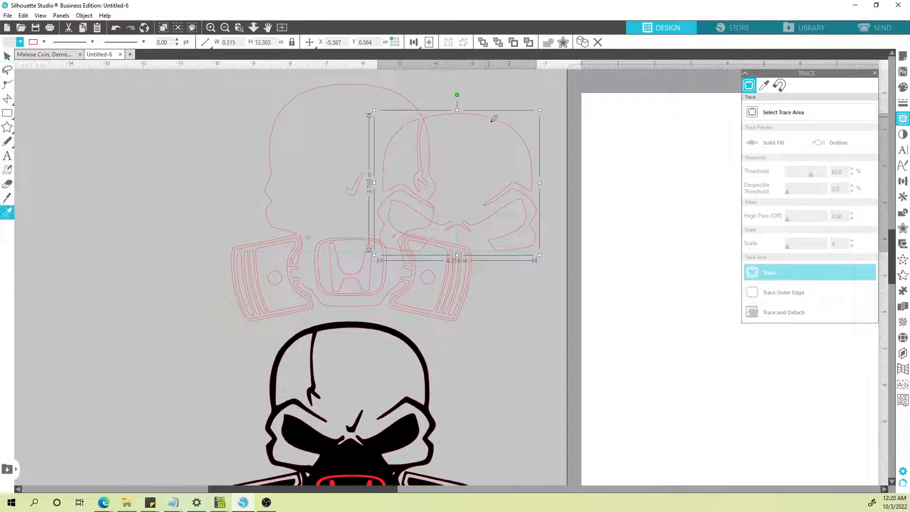
{"action": "key", "text": "ctrl+z"}
{"action": "left_click", "coordinate": [345, 128]}
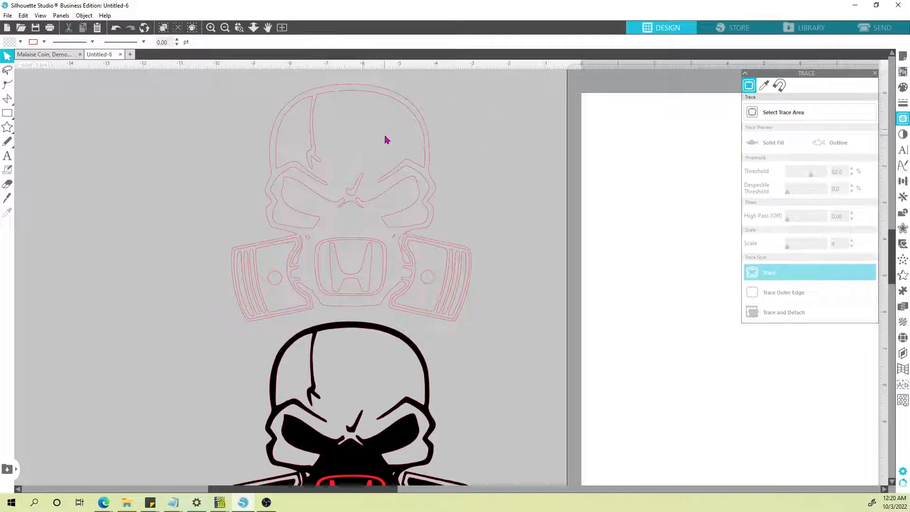
{"action": "double_click", "coordinate": [362, 93]}
{"action": "left_click_drag", "start_coordinate": [398, 106], "coordinate": [482, 106]}
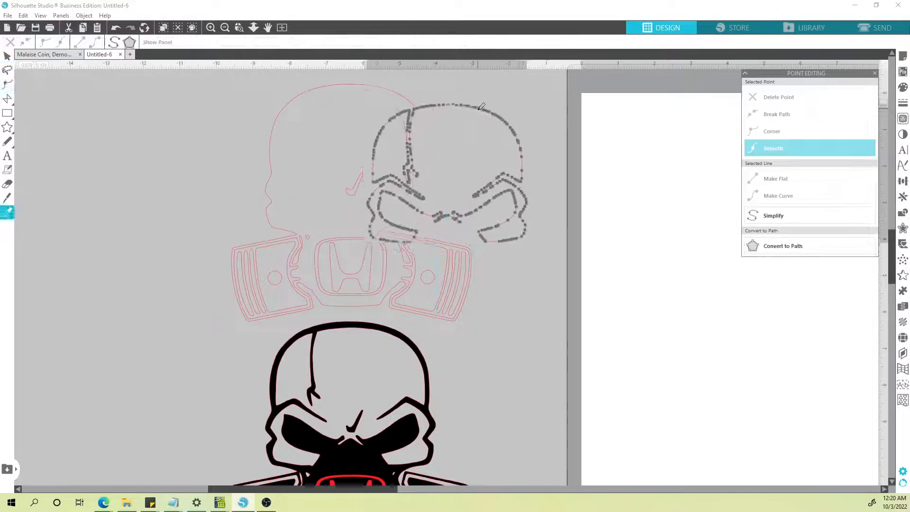
{"action": "key", "text": "ctrl+z"}
{"action": "left_click", "coordinate": [462, 144]}
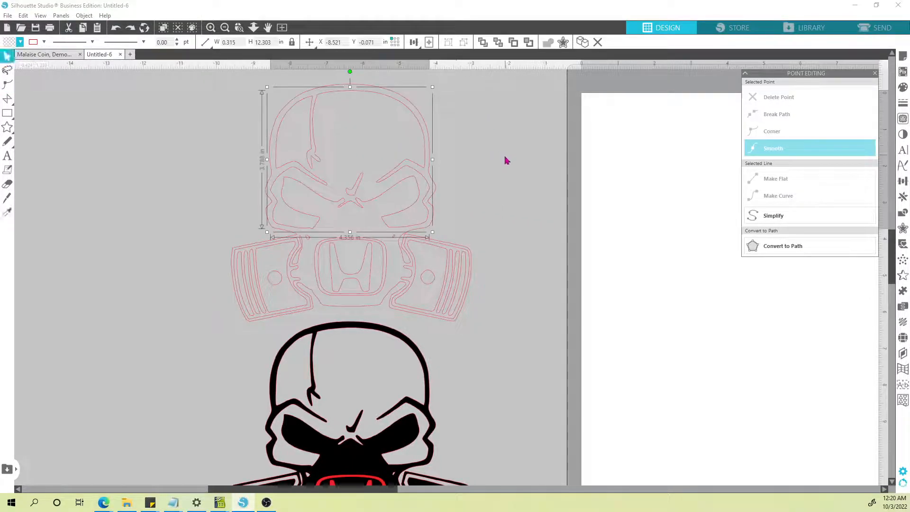
Step: Fill all the traced pieces of the upper skull design with black
{"action": "left_click", "coordinate": [229, 115]}
{"action": "left_click_drag", "start_coordinate": [459, 163], "coordinate": [550, 321]}
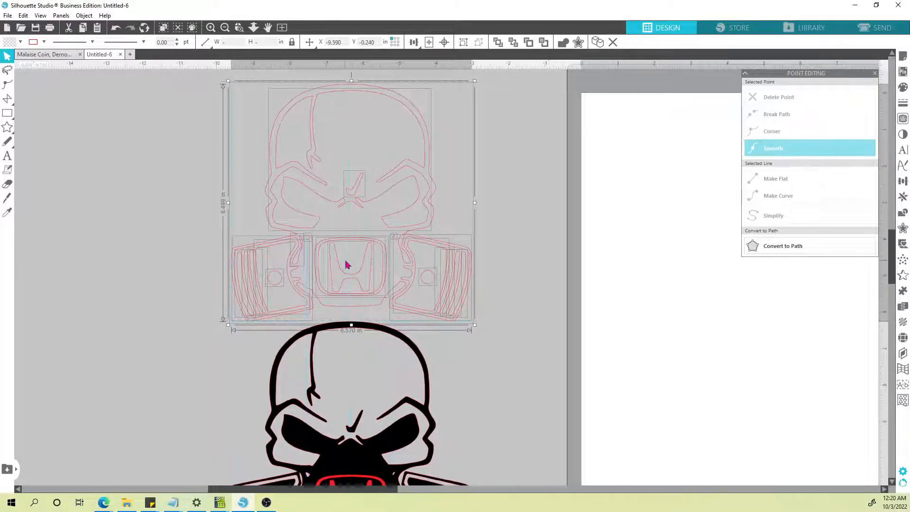
{"action": "left_click", "coordinate": [18, 43]}
{"action": "left_click", "coordinate": [127, 78]}
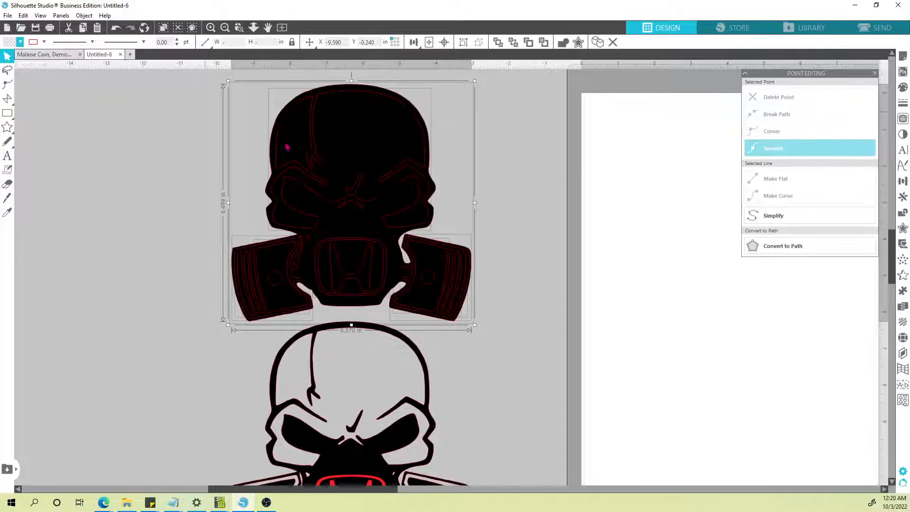
{"action": "left_click", "coordinate": [528, 183]}
Step: Move the black face shape and a right piston piece away from the design, undoing each move
{"action": "left_click_drag", "start_coordinate": [365, 139], "coordinate": [504, 165]}
{"action": "key", "text": "ctrl+z"}
{"action": "left_click_drag", "start_coordinate": [431, 281], "coordinate": [506, 266]}
{"action": "key", "text": "ctrl+z"}
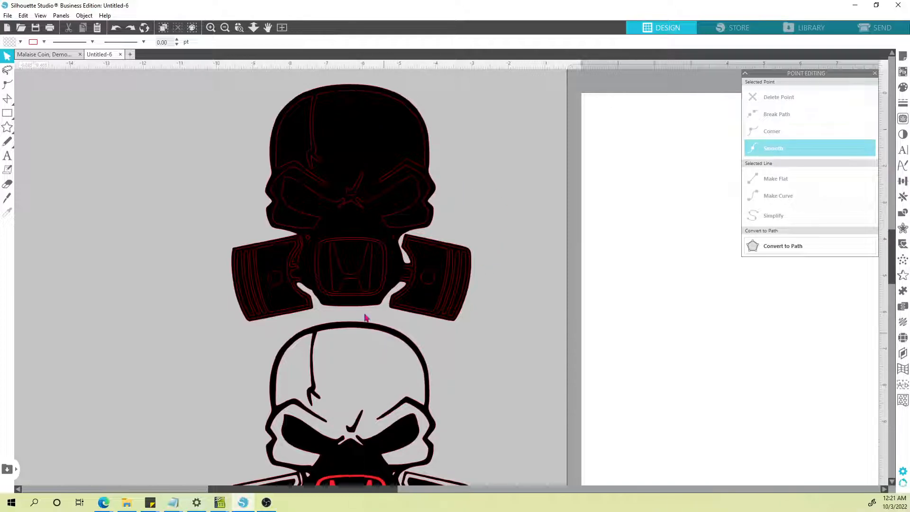
Step: Fill the Honda H and its surrounding emblem frame with red on the upper skull
{"action": "left_click", "coordinate": [337, 276]}
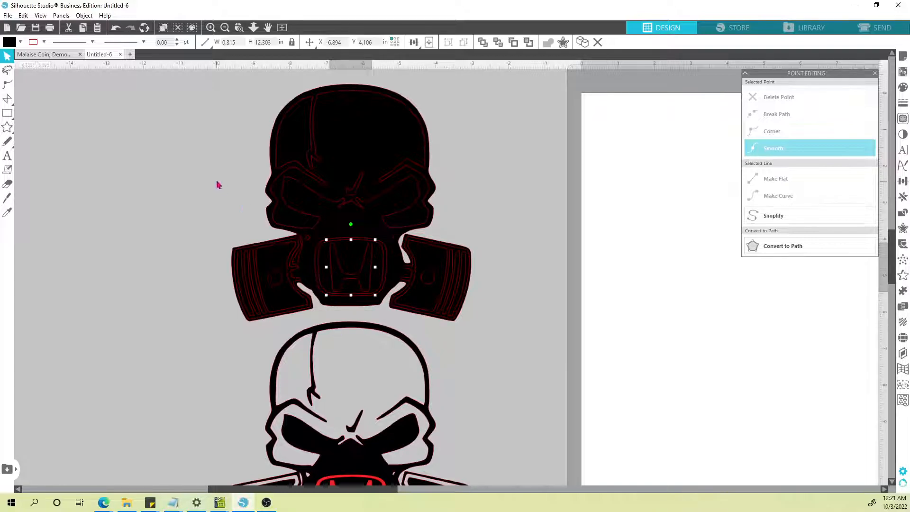
{"action": "left_click", "coordinate": [20, 42]}
{"action": "left_click", "coordinate": [21, 62]}
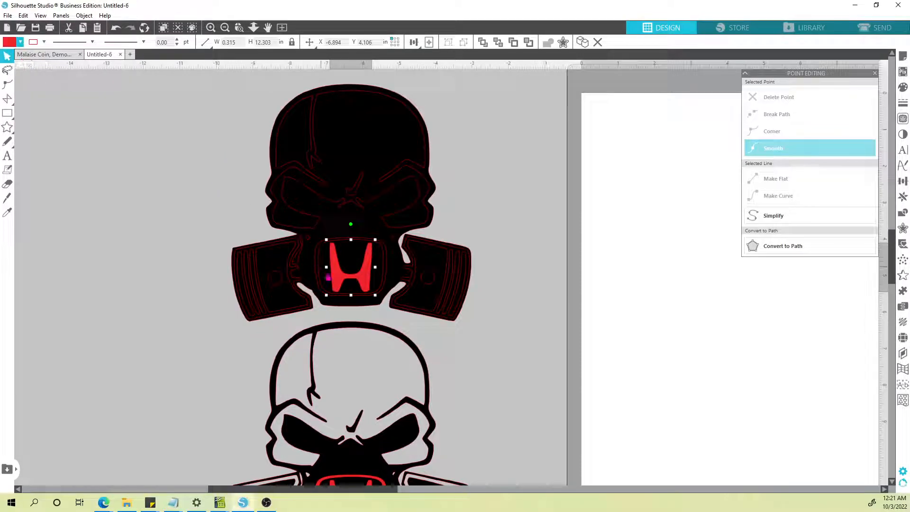
{"action": "left_click", "coordinate": [317, 269]}
{"action": "left_click", "coordinate": [20, 42]}
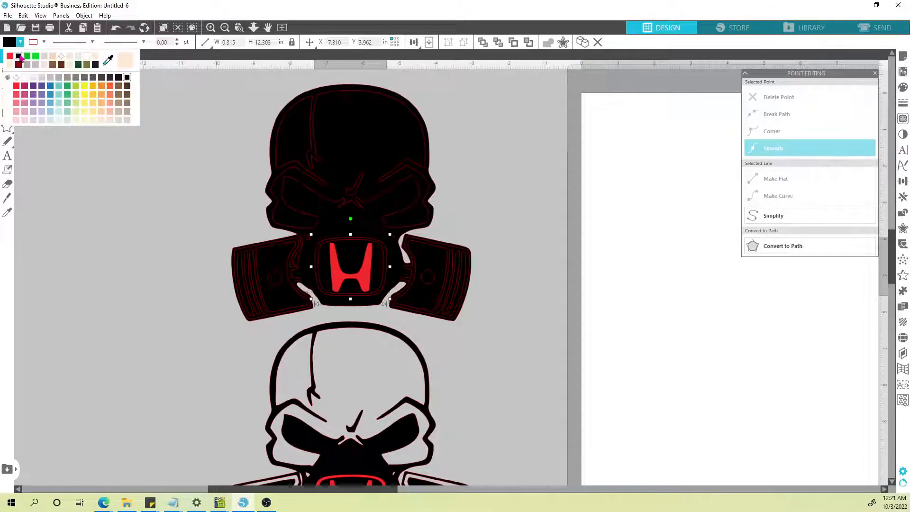
{"action": "left_click", "coordinate": [20, 61]}
{"action": "left_click", "coordinate": [230, 232]}
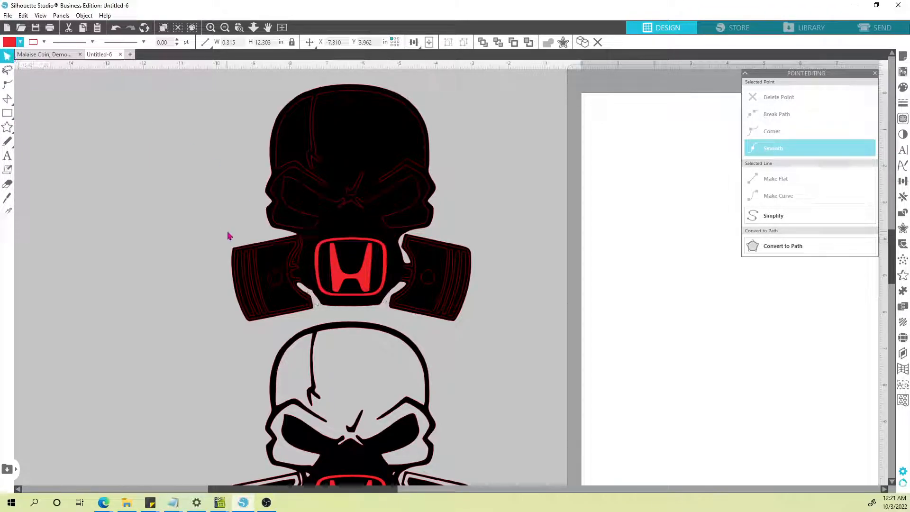
Step: Fill the left piston's body and band shapes on the upper design with medium gray
{"action": "scroll", "coordinate": [258, 382], "scroll_direction": "down", "scroll_amount": 3}
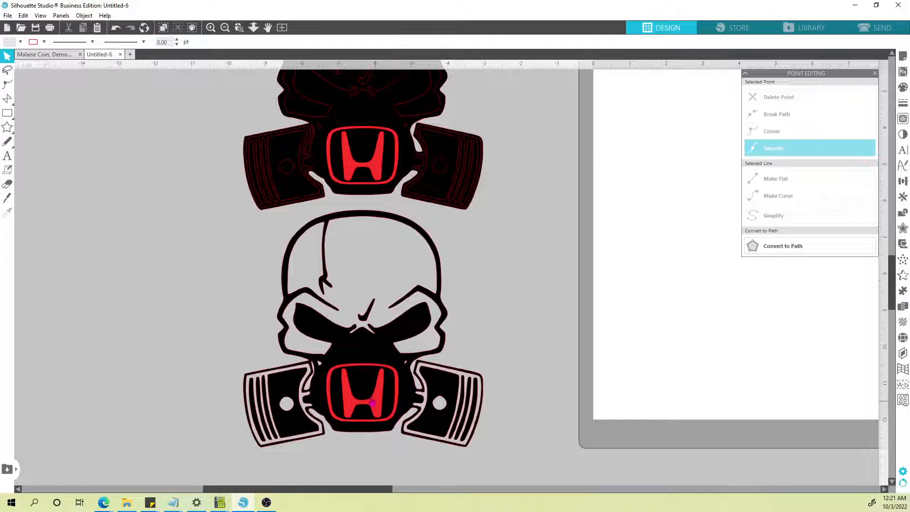
{"action": "scroll", "coordinate": [240, 240], "scroll_direction": "down", "scroll_amount": 2}
{"action": "key", "text": "alt"}
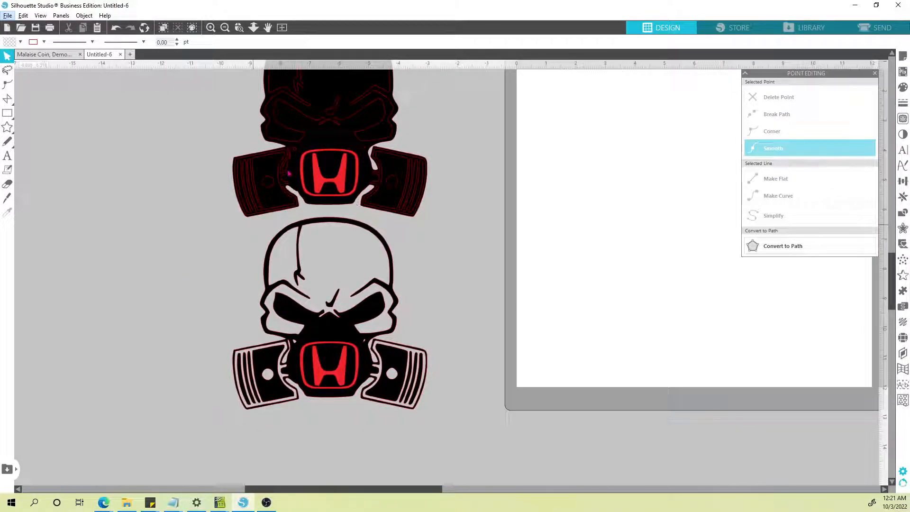
{"action": "scroll", "coordinate": [246, 209], "scroll_direction": "up", "scroll_amount": 3}
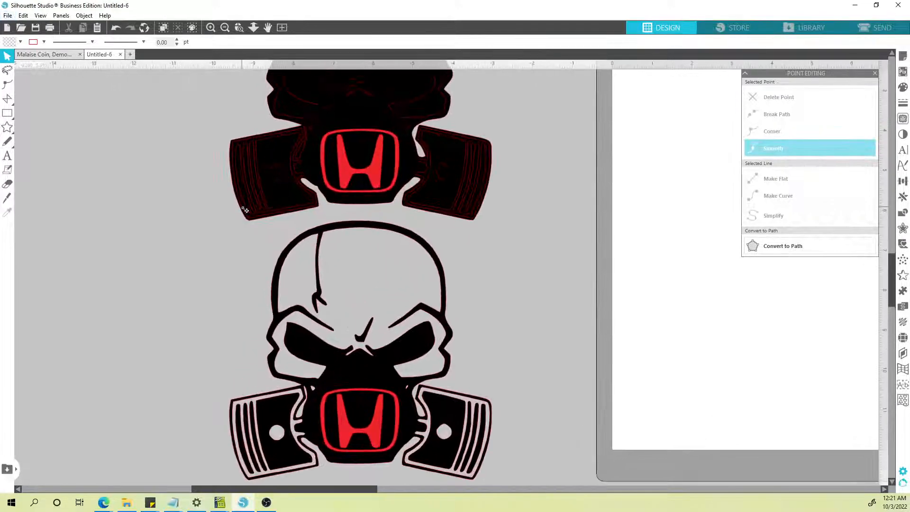
{"action": "left_click", "coordinate": [268, 191]}
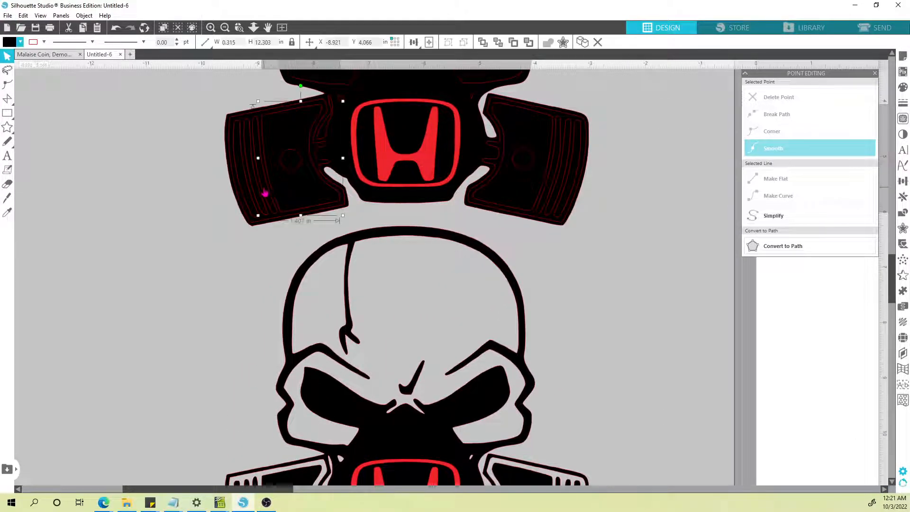
{"action": "left_click", "coordinate": [312, 197]}
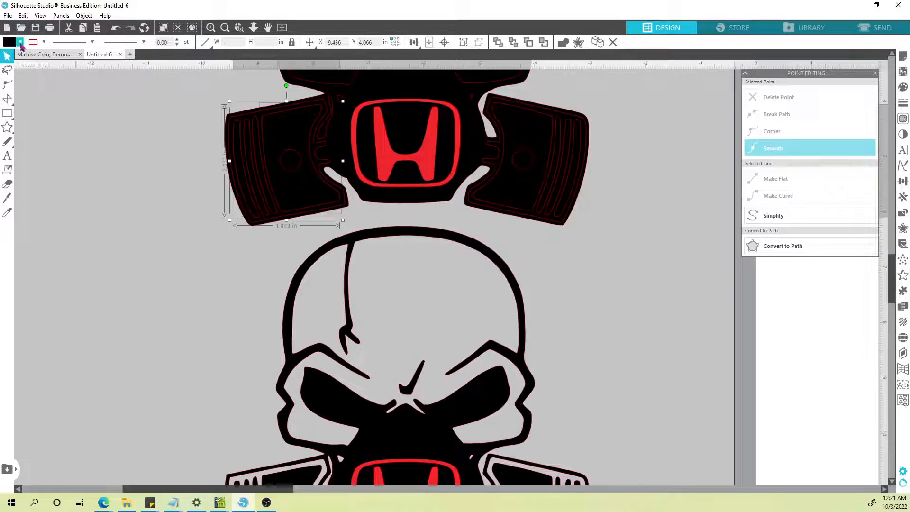
{"action": "left_click", "coordinate": [20, 42]}
{"action": "left_click", "coordinate": [43, 57]}
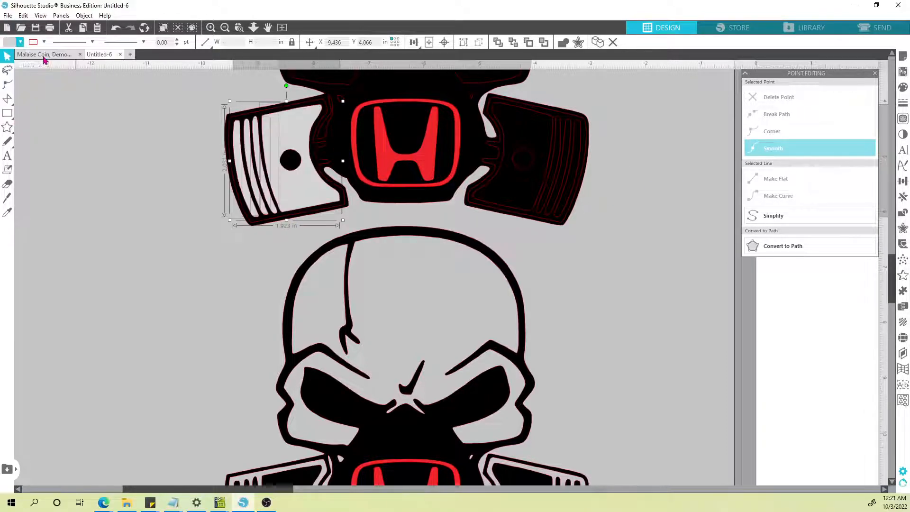
{"action": "left_click", "coordinate": [20, 42]}
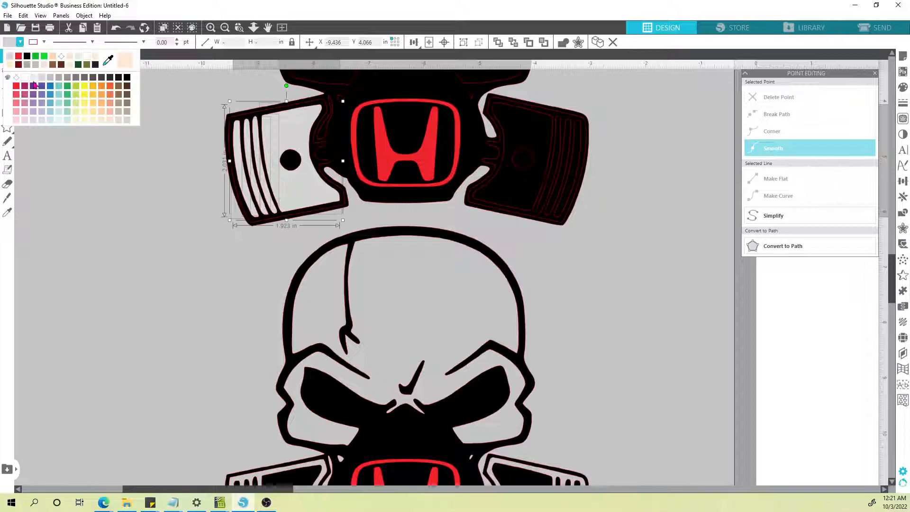
{"action": "left_click", "coordinate": [60, 79]}
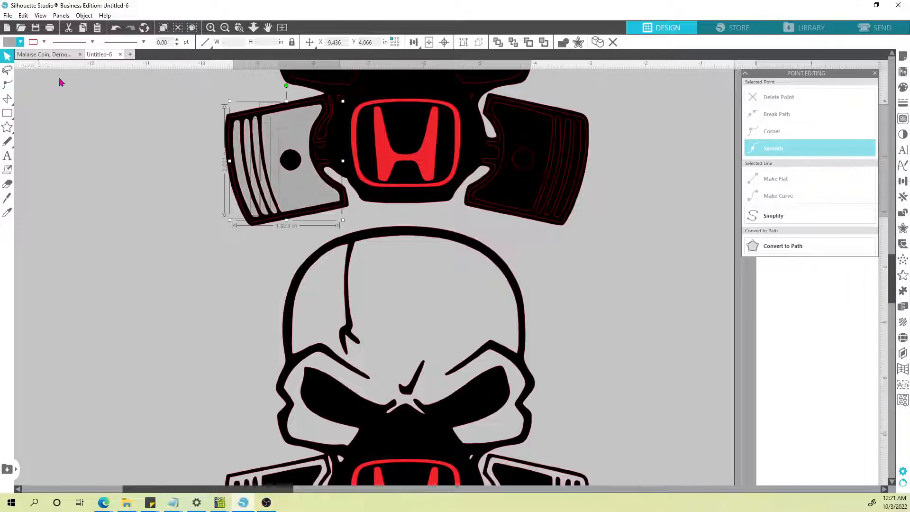
Step: Fill the right piston's body and band shapes with the same gray as the left piston
{"action": "left_click", "coordinate": [531, 140]}
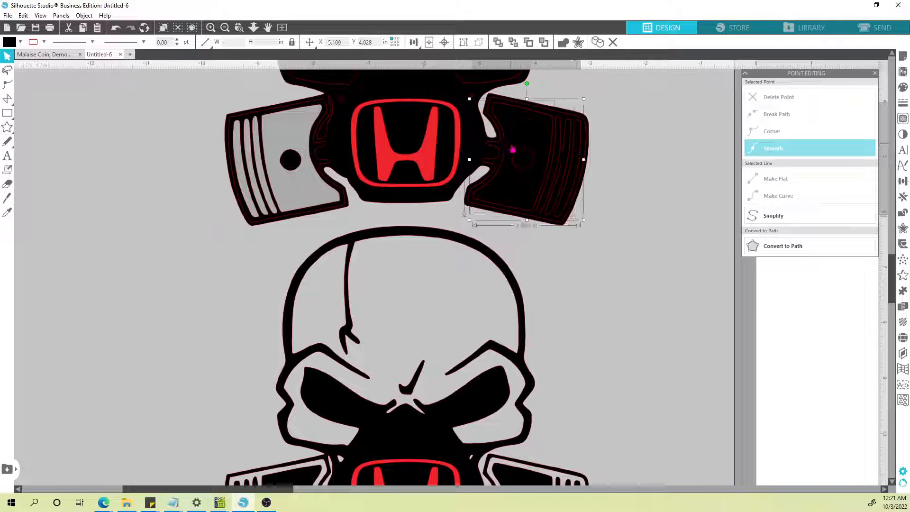
{"action": "left_click", "coordinate": [20, 42]}
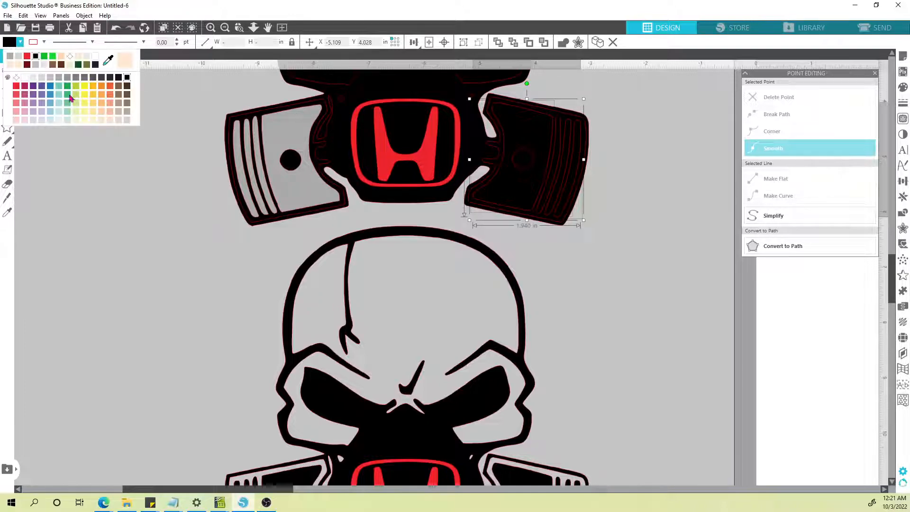
{"action": "left_click", "coordinate": [11, 59]}
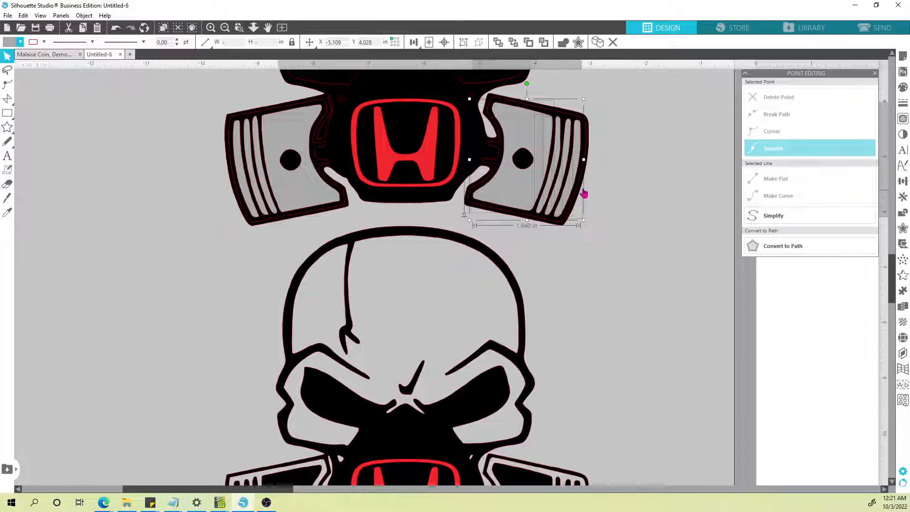
{"action": "left_click", "coordinate": [633, 167]}
Step: Fill the upper skull's face shape with a very light peach color
{"action": "scroll", "coordinate": [599, 199], "scroll_direction": "down", "scroll_amount": 1}
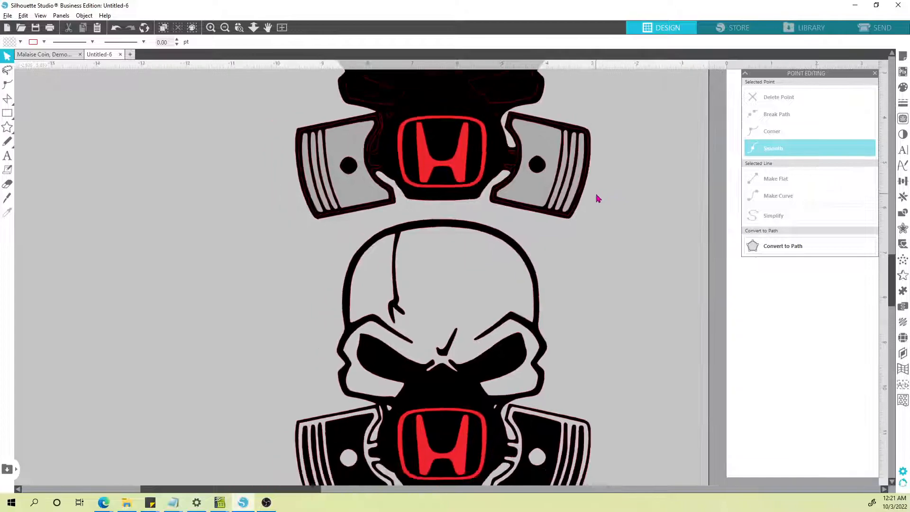
{"action": "scroll", "coordinate": [599, 199], "scroll_direction": "down", "scroll_amount": 2}
{"action": "left_click_drag", "start_coordinate": [598, 201], "coordinate": [514, 307]}
{"action": "left_click", "coordinate": [400, 135]}
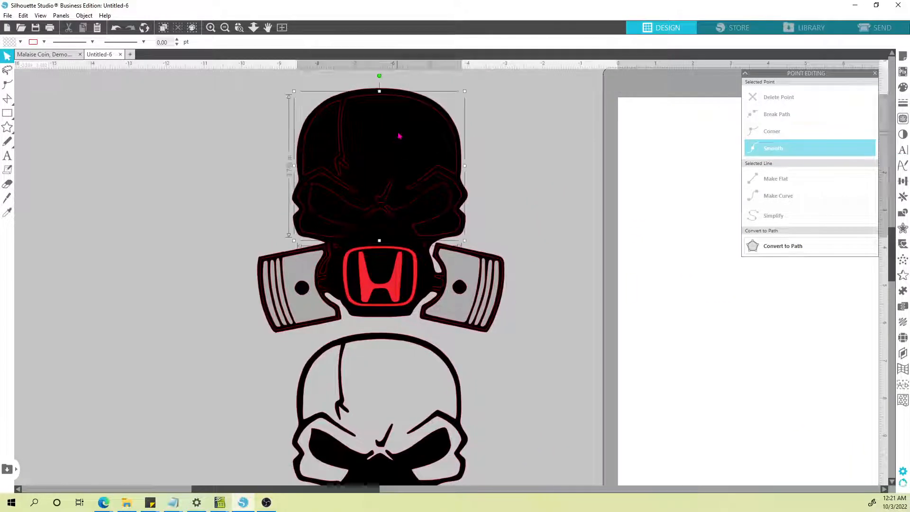
{"action": "left_click", "coordinate": [20, 41]}
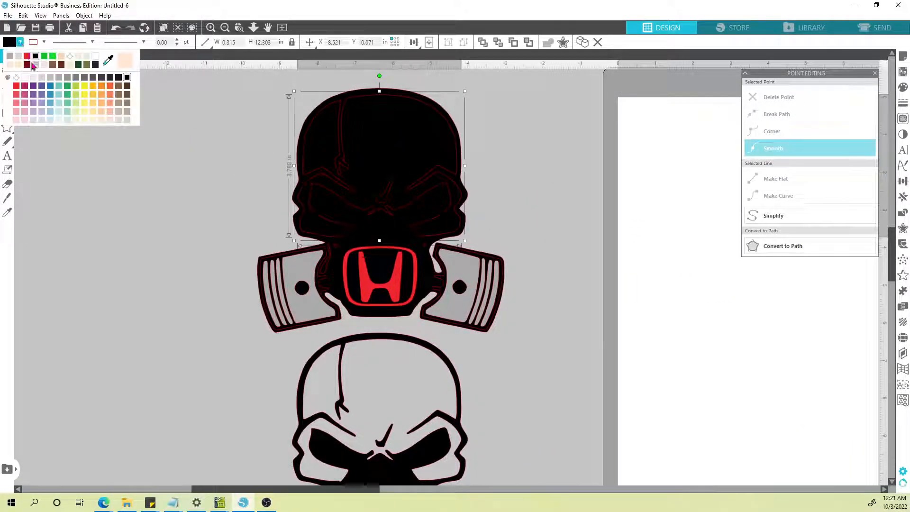
{"action": "left_click", "coordinate": [62, 57]}
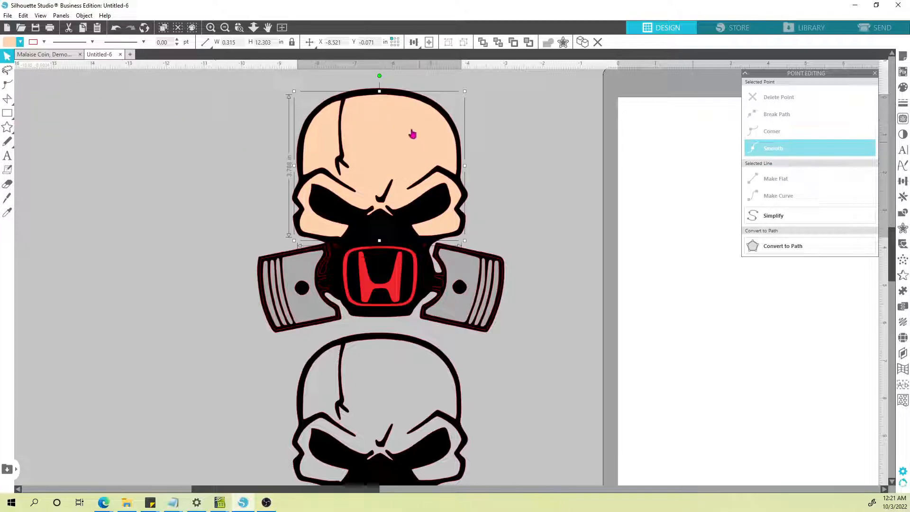
{"action": "left_click", "coordinate": [20, 42]}
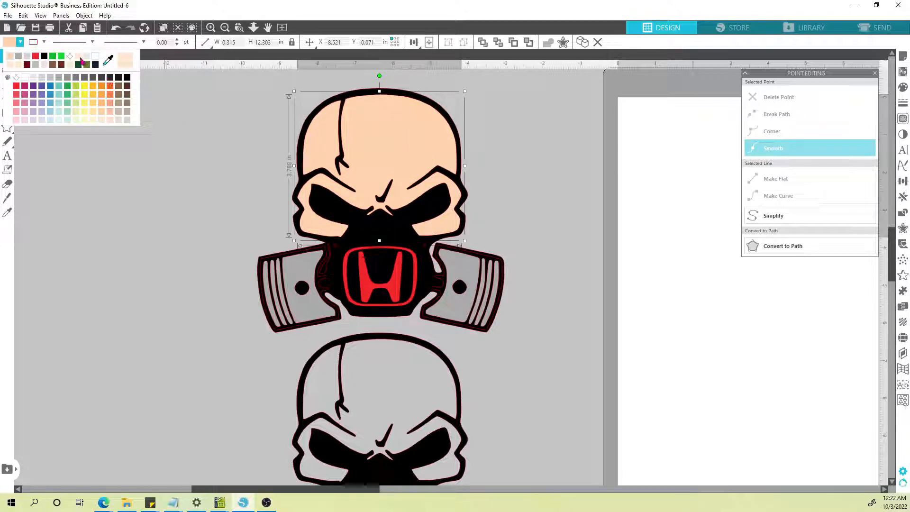
{"action": "left_click", "coordinate": [80, 58]}
{"action": "left_click", "coordinate": [203, 143]}
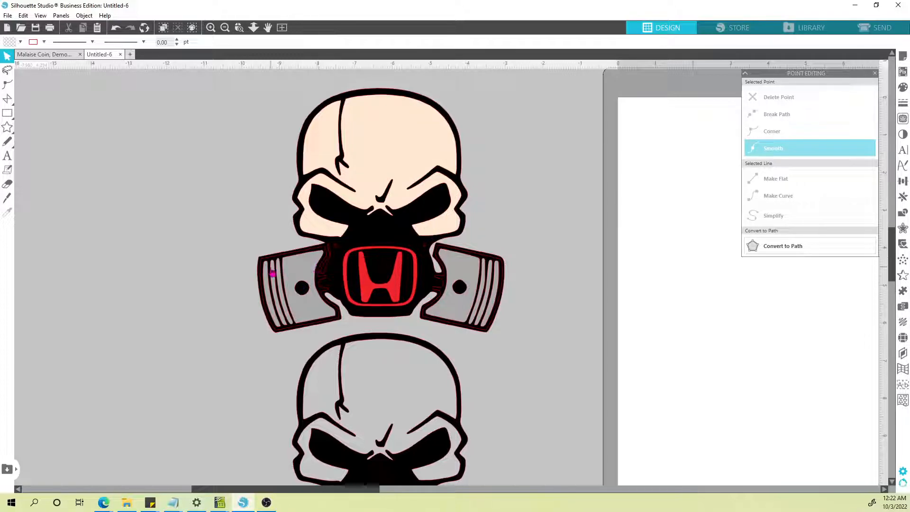
Step: Draw a closed curved highlight shape on the right side of the upper skull's forehead
{"action": "scroll", "coordinate": [361, 196], "scroll_direction": "up", "scroll_amount": 2}
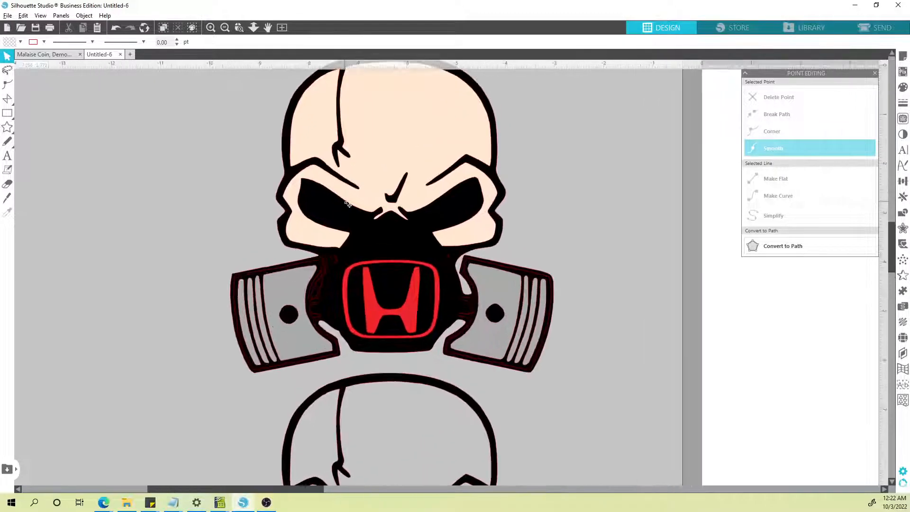
{"action": "left_click_drag", "start_coordinate": [361, 195], "coordinate": [361, 204]}
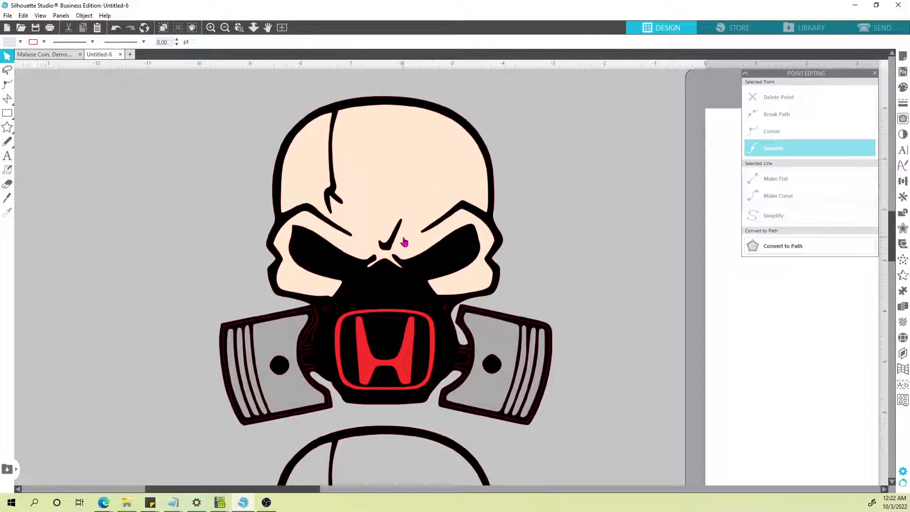
{"action": "left_click", "coordinate": [7, 98]}
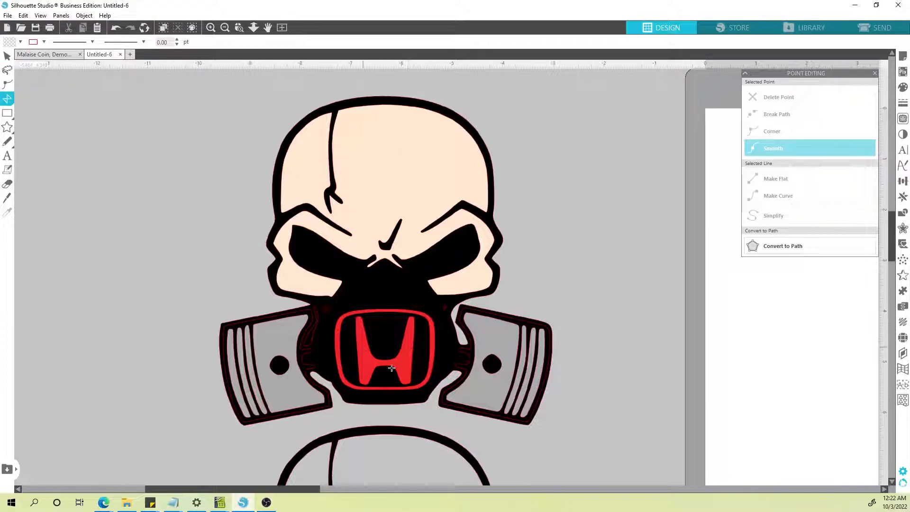
{"action": "left_click", "coordinate": [7, 98]}
{"action": "left_click", "coordinate": [50, 102]}
{"action": "left_click_drag", "start_coordinate": [408, 116], "coordinate": [449, 132]}
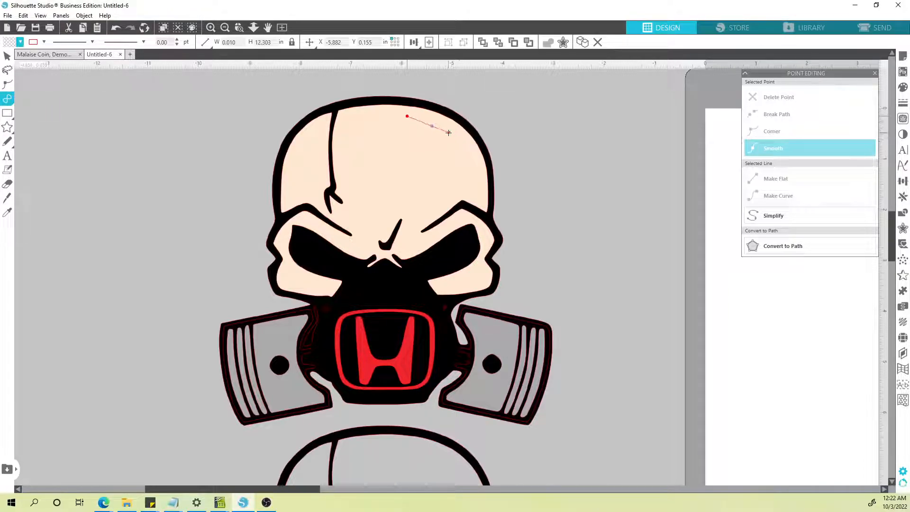
{"action": "left_click", "coordinate": [448, 133]}
{"action": "left_click", "coordinate": [476, 178]}
{"action": "left_click", "coordinate": [447, 170]}
{"action": "left_click", "coordinate": [403, 139]}
{"action": "left_click", "coordinate": [371, 114]}
{"action": "left_click", "coordinate": [393, 113]}
{"action": "left_click", "coordinate": [407, 116]}
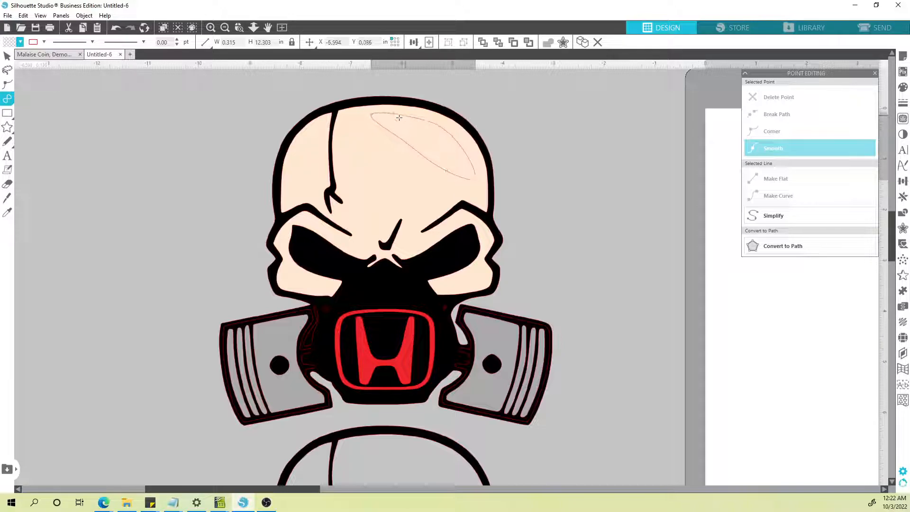
{"action": "left_click", "coordinate": [8, 56]}
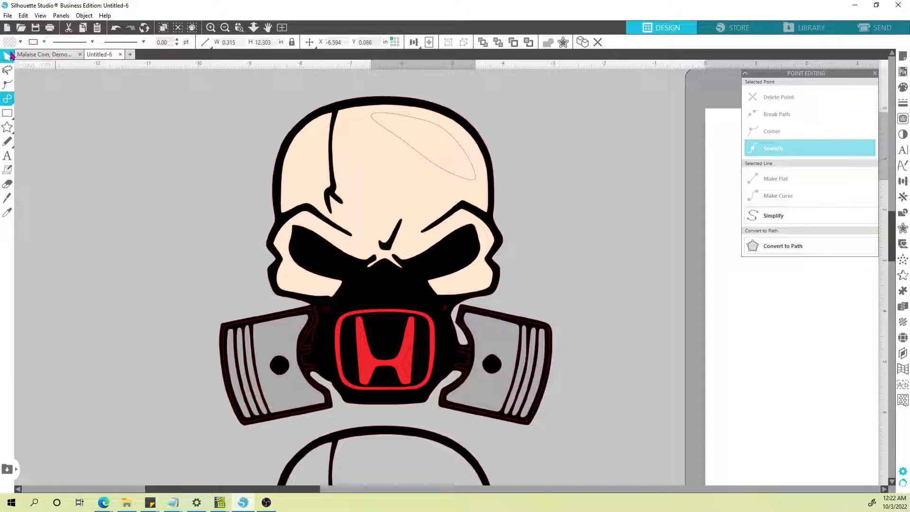
{"action": "left_click", "coordinate": [414, 123]}
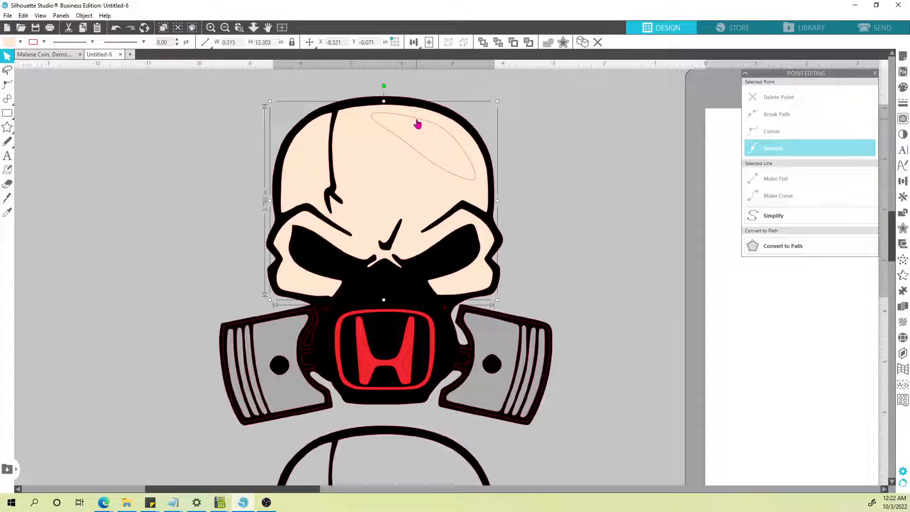
Step: Fine-tune the forehead highlight's outline by shifting its upper, outer and lower curve points slightly
{"action": "double_click", "coordinate": [418, 124]}
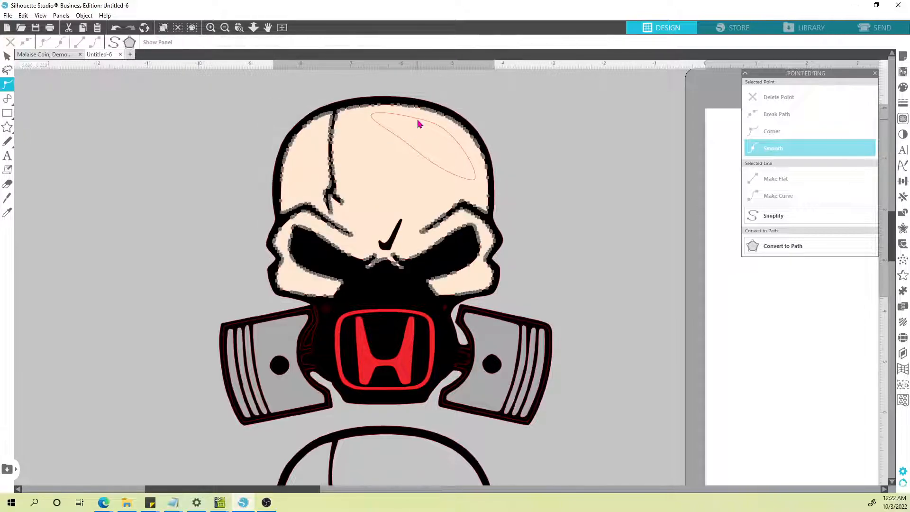
{"action": "left_click", "coordinate": [444, 132]}
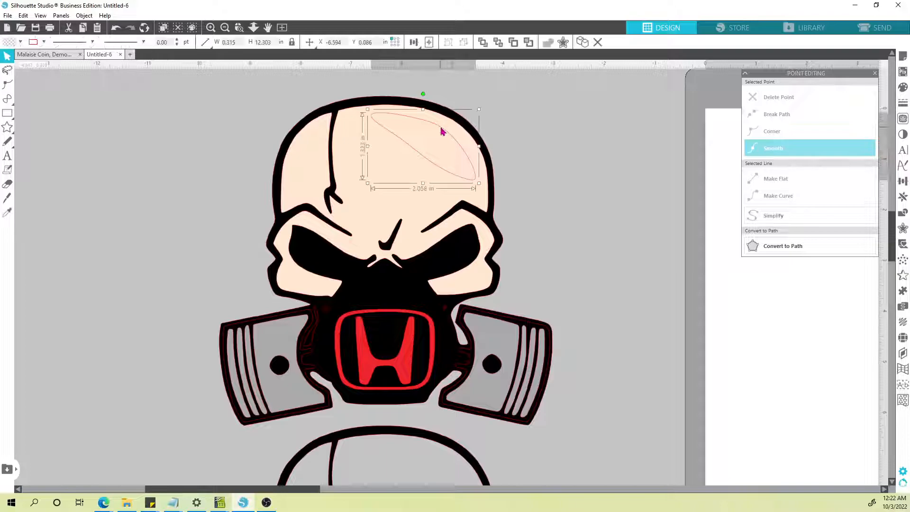
{"action": "double_click", "coordinate": [441, 128]}
{"action": "left_click_drag", "start_coordinate": [408, 115], "coordinate": [410, 113]}
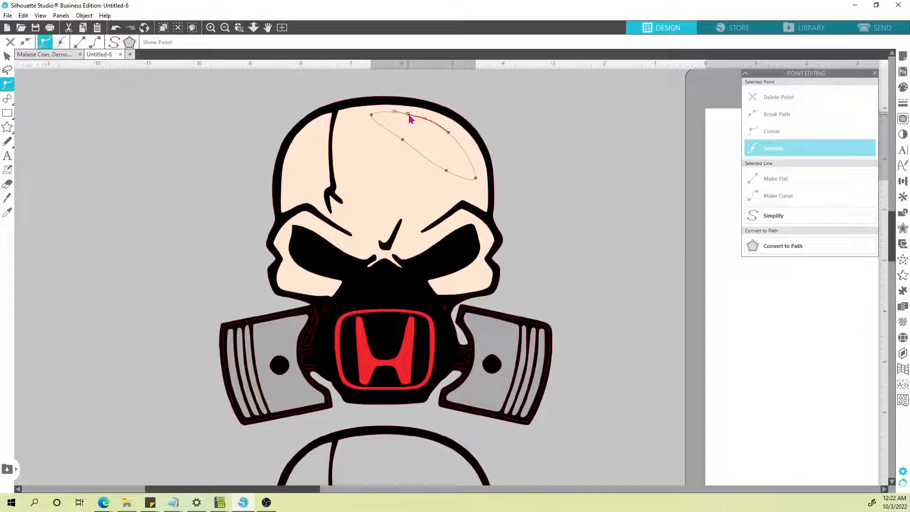
{"action": "left_click", "coordinate": [454, 132]}
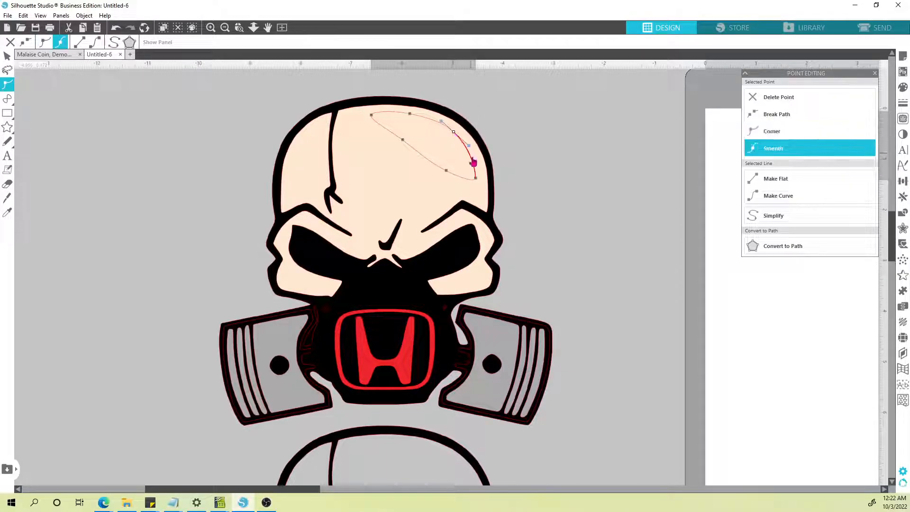
{"action": "left_click_drag", "start_coordinate": [446, 171], "coordinate": [449, 167]}
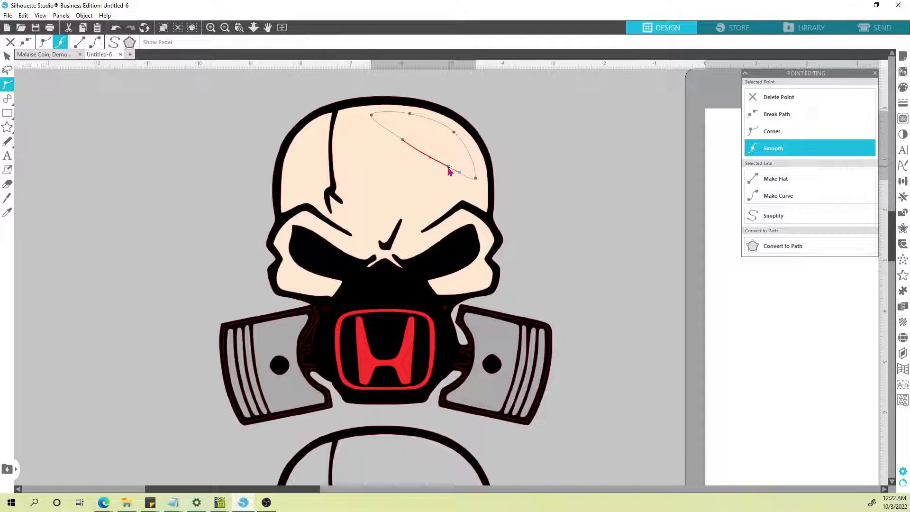
{"action": "left_click", "coordinate": [527, 158]}
Step: Fill the forehead highlight with a slightly darker peach and make its outline transparent
{"action": "left_click", "coordinate": [461, 143]}
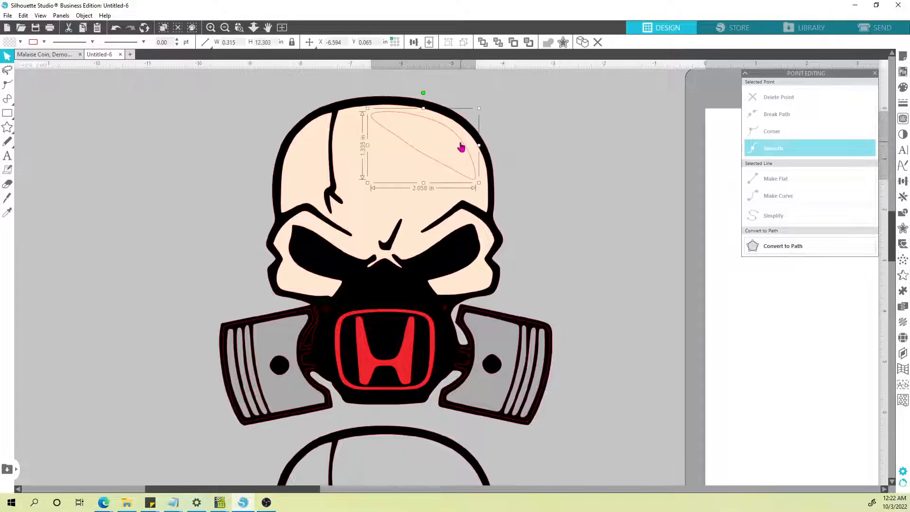
{"action": "left_click", "coordinate": [20, 42]}
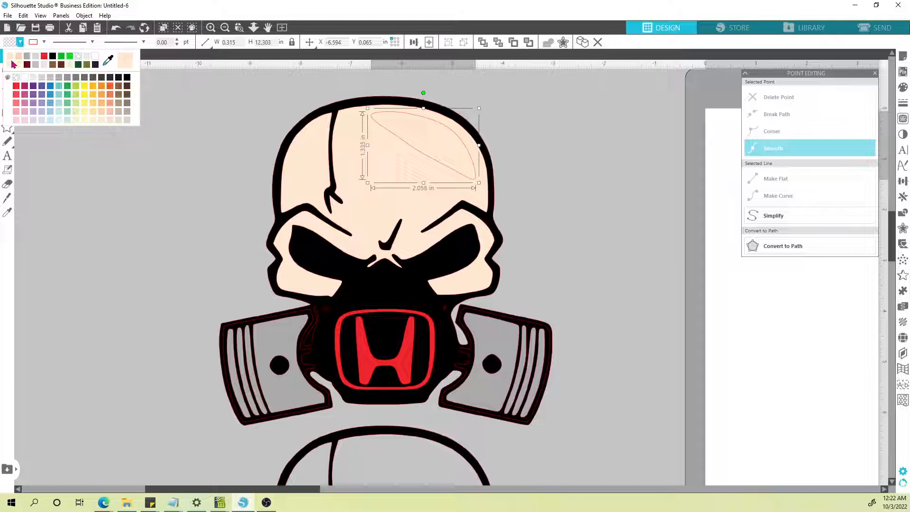
{"action": "left_click", "coordinate": [18, 57]}
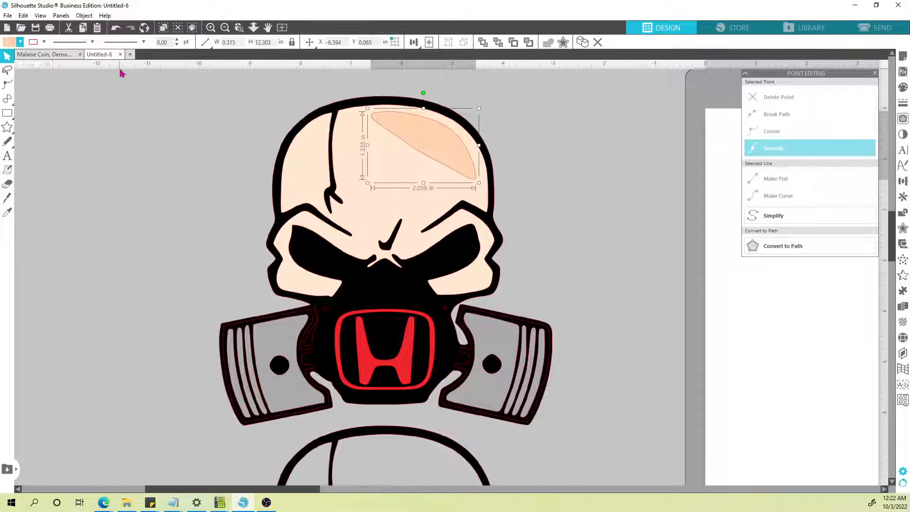
{"action": "left_click", "coordinate": [43, 42]}
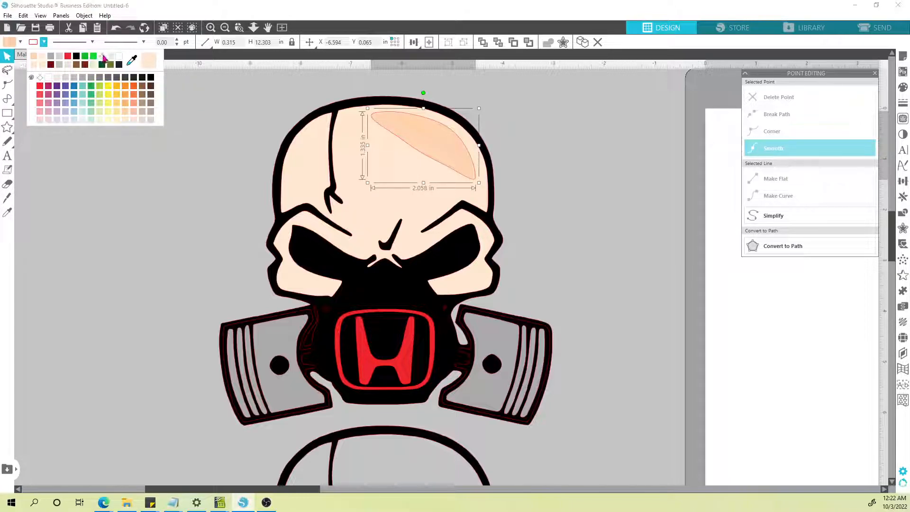
{"action": "left_click", "coordinate": [104, 57]}
{"action": "left_click", "coordinate": [179, 137]}
{"action": "scroll", "coordinate": [352, 186], "scroll_direction": "down", "scroll_amount": 1}
{"action": "scroll", "coordinate": [352, 186], "scroll_direction": "down", "scroll_amount": 1}
{"action": "left_click", "coordinate": [429, 157]}
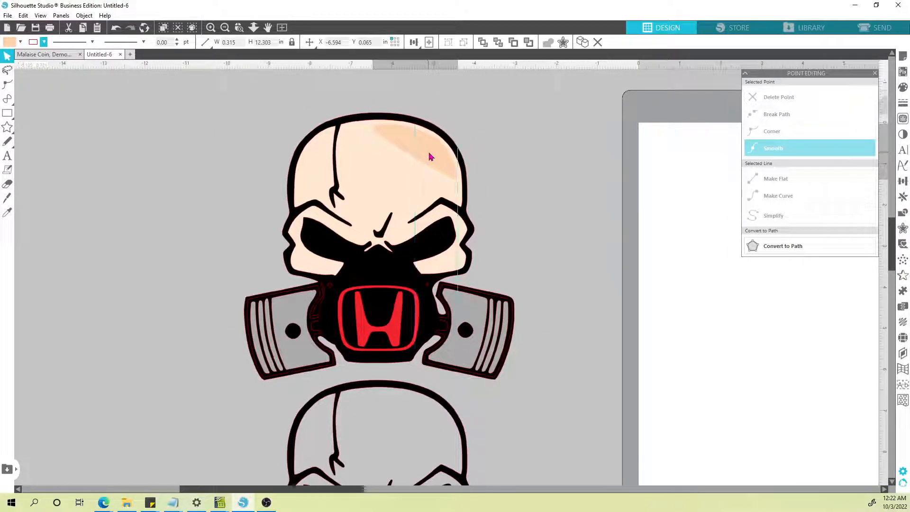
{"action": "left_click", "coordinate": [539, 136]}
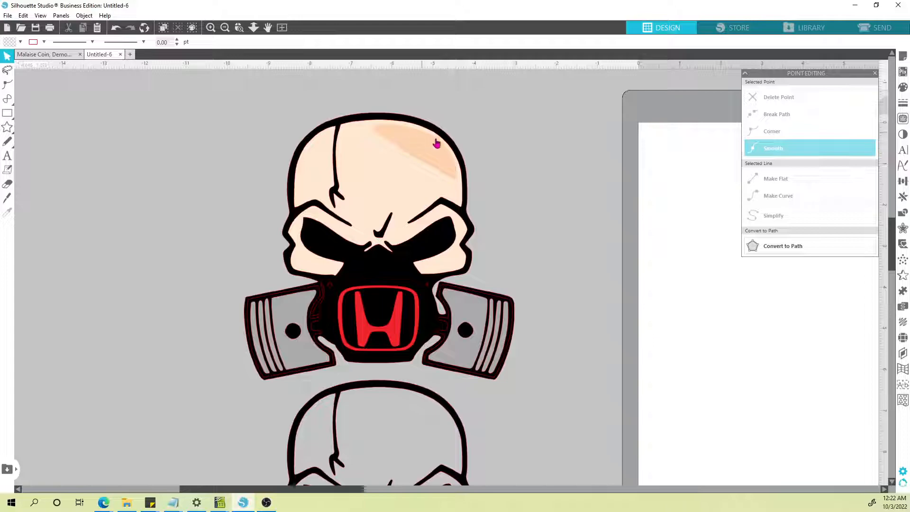
Step: Pull the points on the forehead highlight's lower edge upward to form a slim crescent following the skull's curve
{"action": "double_click", "coordinate": [417, 151]}
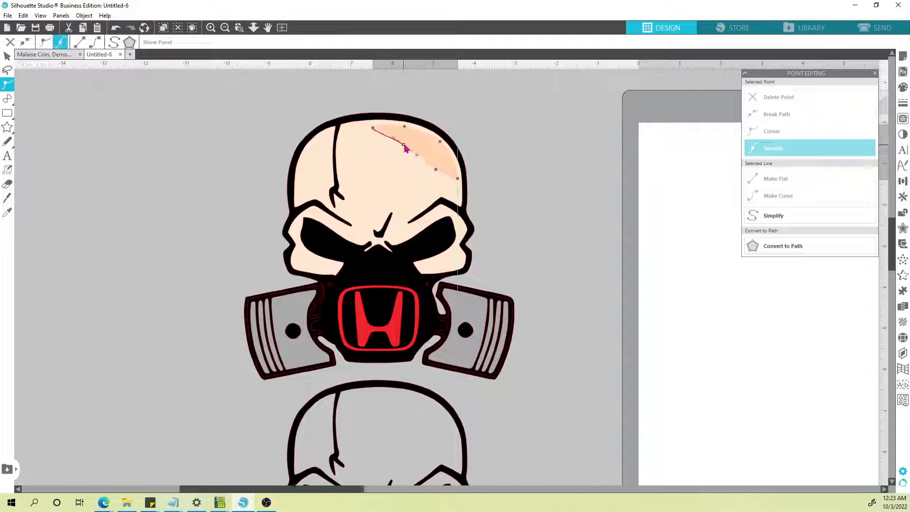
{"action": "left_click_drag", "start_coordinate": [436, 169], "coordinate": [409, 141]}
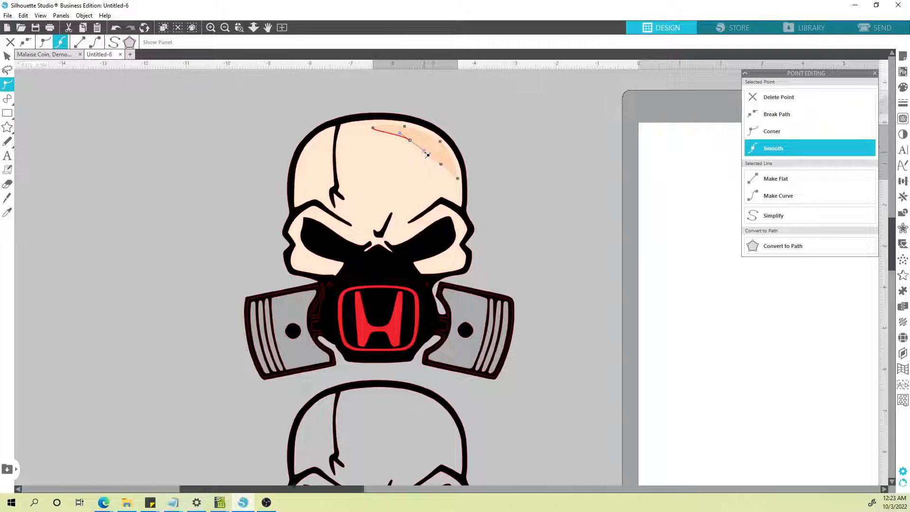
{"action": "left_click", "coordinate": [441, 165]}
{"action": "left_click_drag", "start_coordinate": [429, 165], "coordinate": [432, 159]}
{"action": "left_click", "coordinate": [476, 154]}
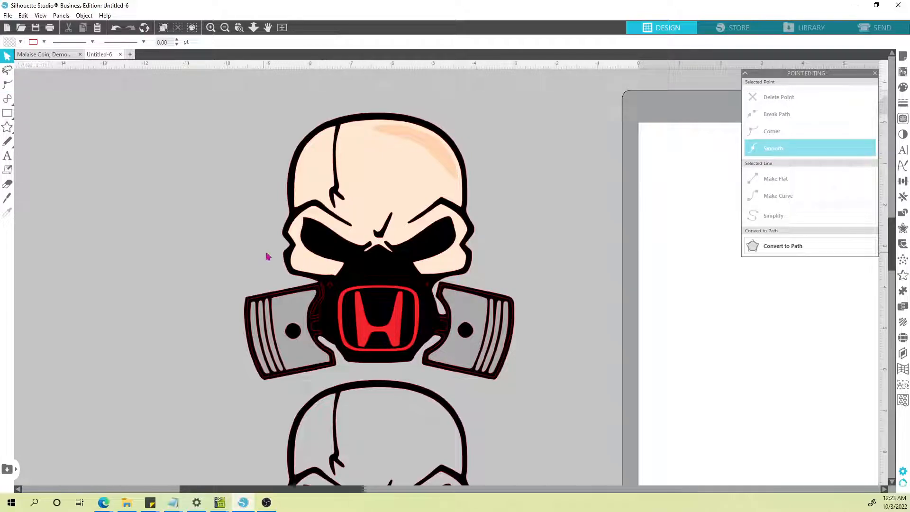
Step: Draw a small closed curved shape along the lower outer edge of the upper skull's left cheek
{"action": "left_click", "coordinate": [7, 99]}
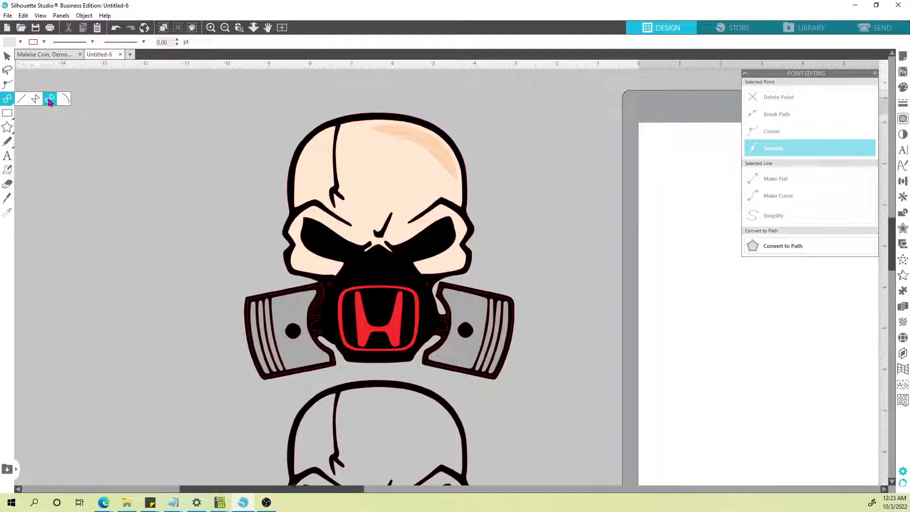
{"action": "scroll", "coordinate": [306, 275], "scroll_direction": "up", "scroll_amount": 3}
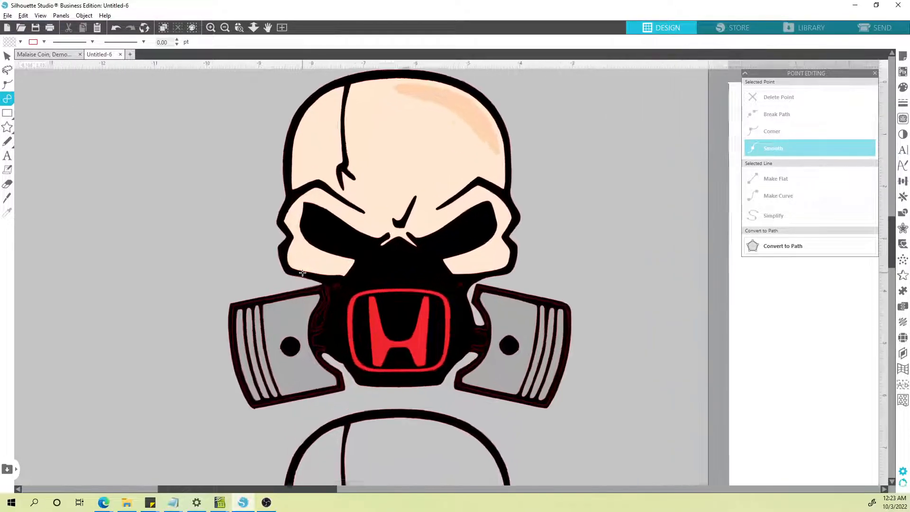
{"action": "left_click", "coordinate": [289, 238]}
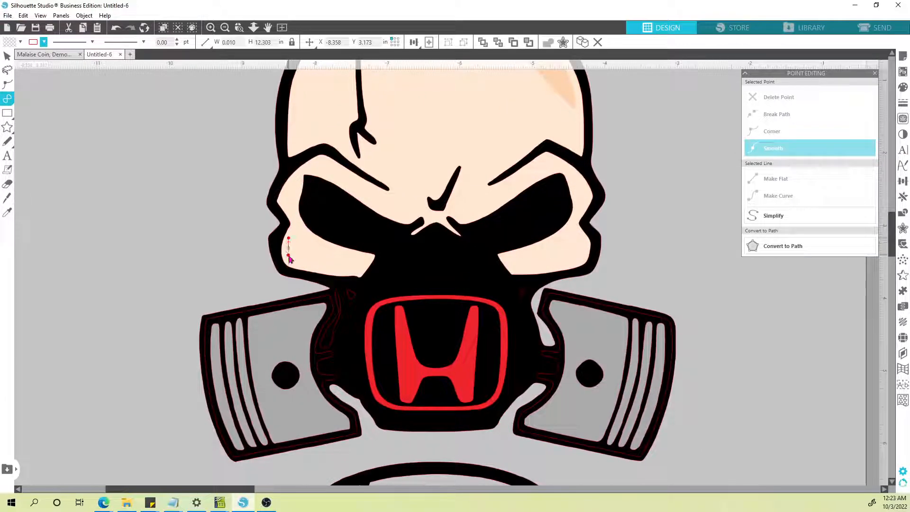
{"action": "left_click", "coordinate": [305, 263]}
{"action": "left_click", "coordinate": [328, 267]}
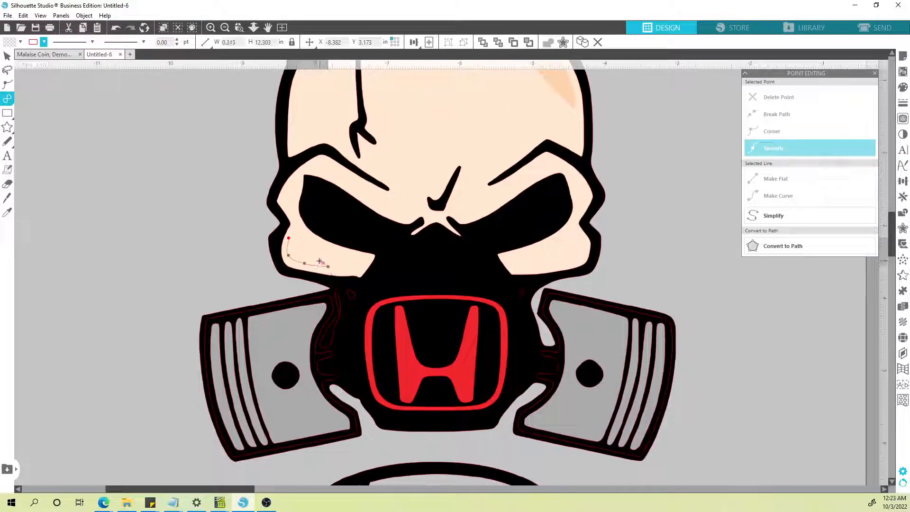
{"action": "left_click", "coordinate": [305, 257]}
Step: Edit the points on the inner edge of the left cheek shape to follow its outer curve
{"action": "left_click", "coordinate": [7, 84]}
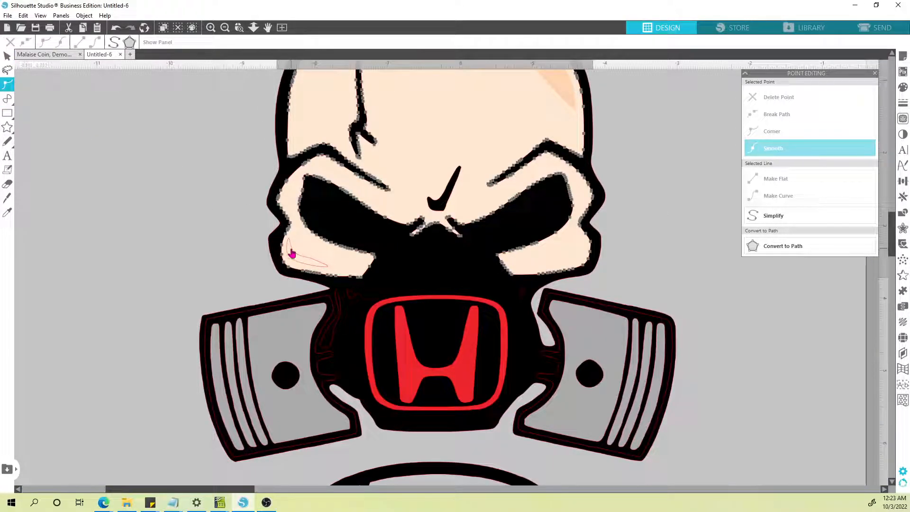
{"action": "left_click", "coordinate": [291, 250]}
{"action": "left_click", "coordinate": [293, 249]}
{"action": "double_click", "coordinate": [294, 253]}
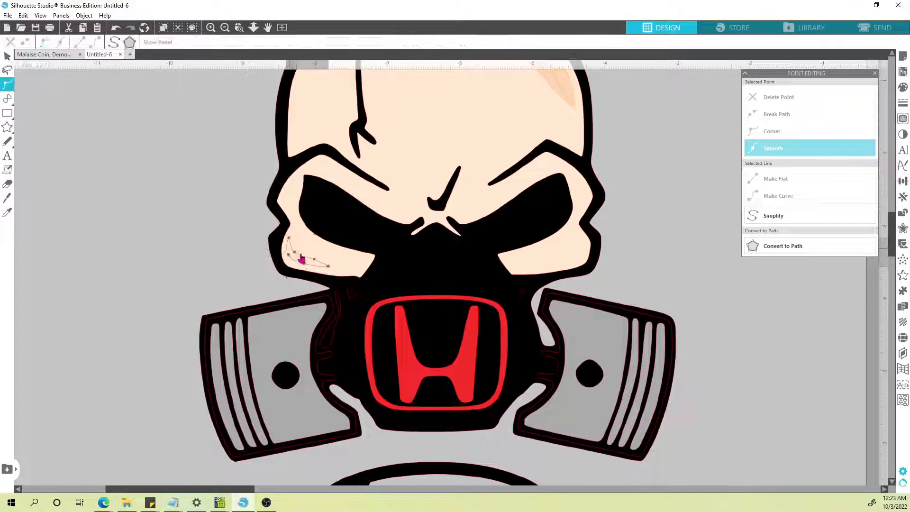
{"action": "left_click", "coordinate": [318, 262]}
{"action": "right_click", "coordinate": [318, 262]}
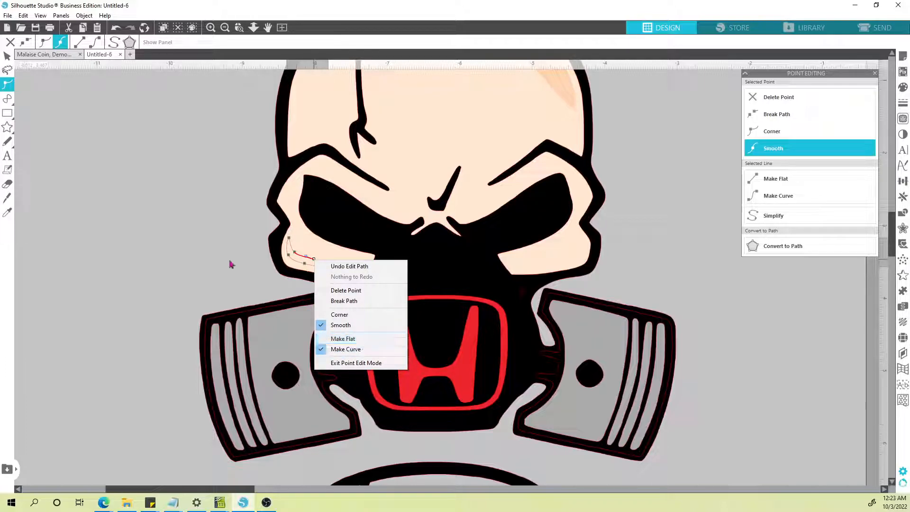
{"action": "left_click", "coordinate": [231, 262]}
Step: Adjust the curve of the left cheek shape's inner edge and convert its right inner point to a corner
{"action": "left_click", "coordinate": [309, 264]}
{"action": "double_click", "coordinate": [309, 264]}
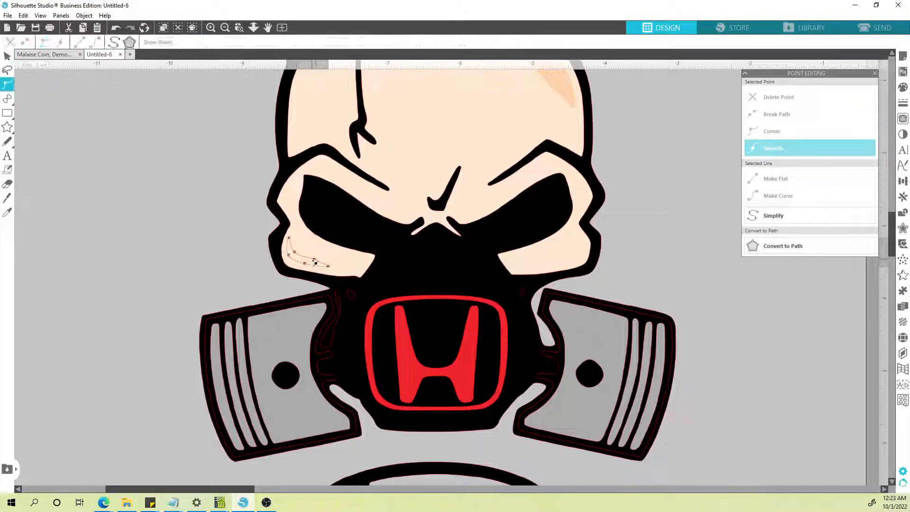
{"action": "left_click_drag", "start_coordinate": [309, 259], "coordinate": [306, 261]}
{"action": "right_click", "coordinate": [314, 259]}
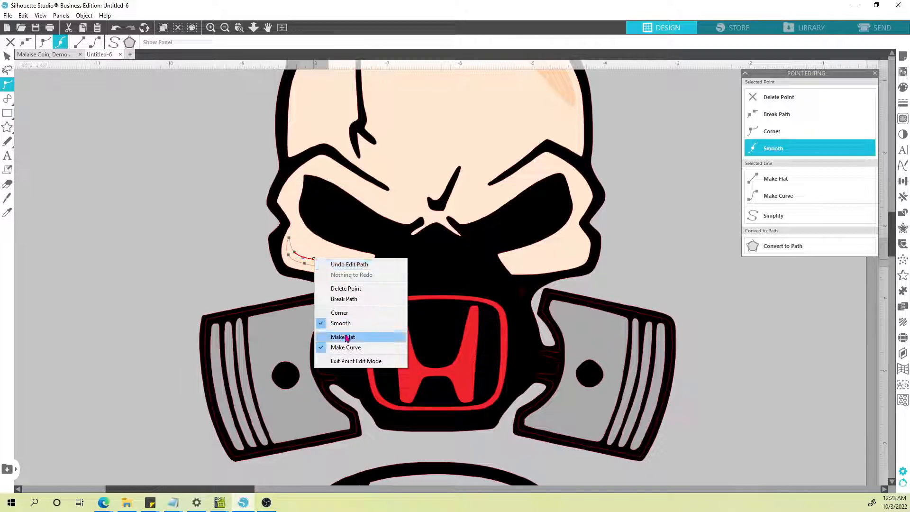
{"action": "left_click", "coordinate": [338, 319]}
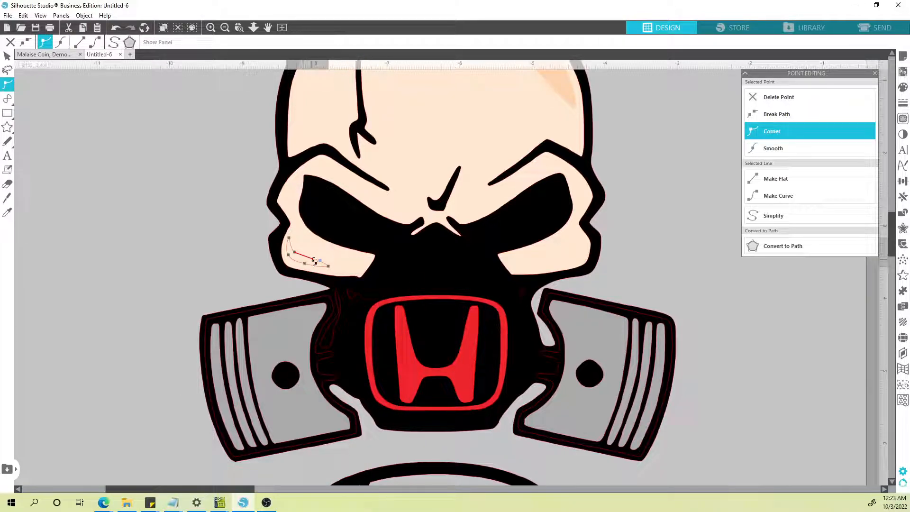
Step: Draw a closed four-sided practice polygon in the empty area left of the upper skull
{"action": "left_click", "coordinate": [8, 99]}
{"action": "left_click", "coordinate": [35, 103]}
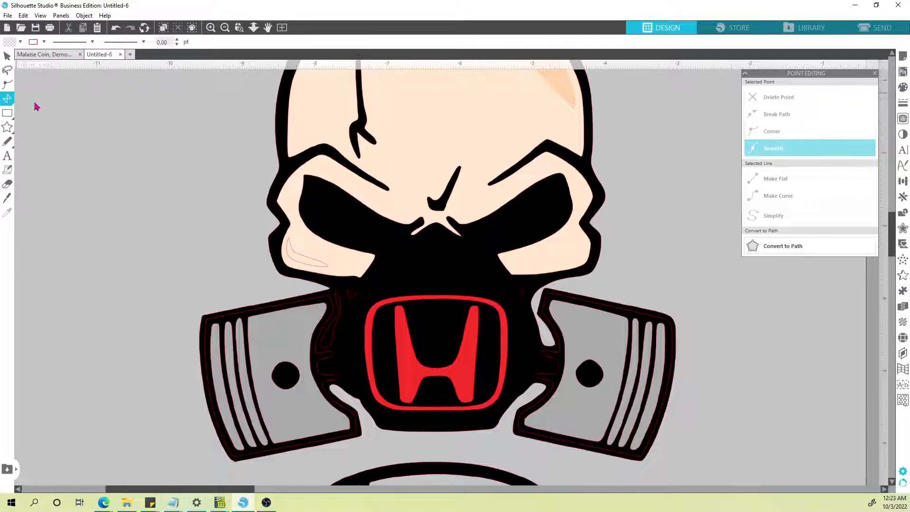
{"action": "left_click", "coordinate": [82, 154]}
{"action": "left_click", "coordinate": [117, 204]}
{"action": "left_click", "coordinate": [176, 173]}
{"action": "left_click", "coordinate": [129, 131]}
{"action": "left_click", "coordinate": [83, 154]}
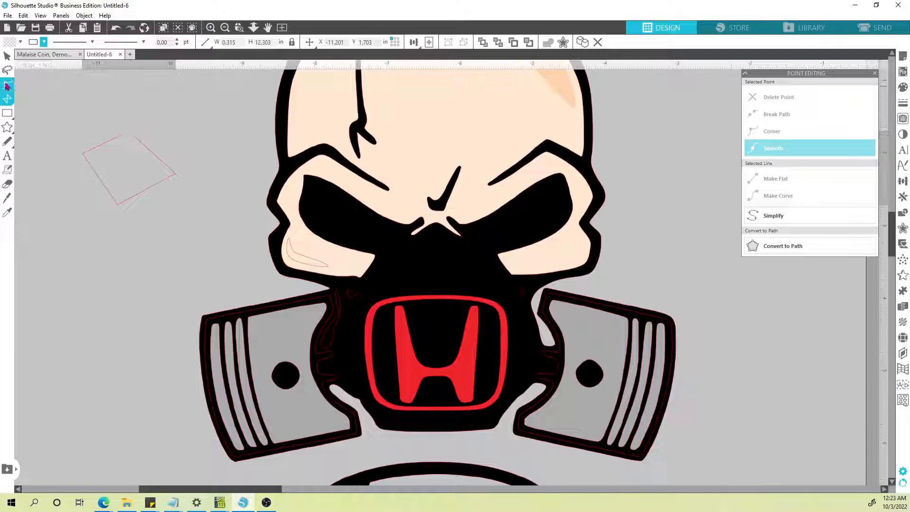
Step: Convert the practice polygon's upper-left edge to a curve and extend its handle for a rounder bend
{"action": "left_click", "coordinate": [6, 56]}
{"action": "double_click", "coordinate": [116, 138]}
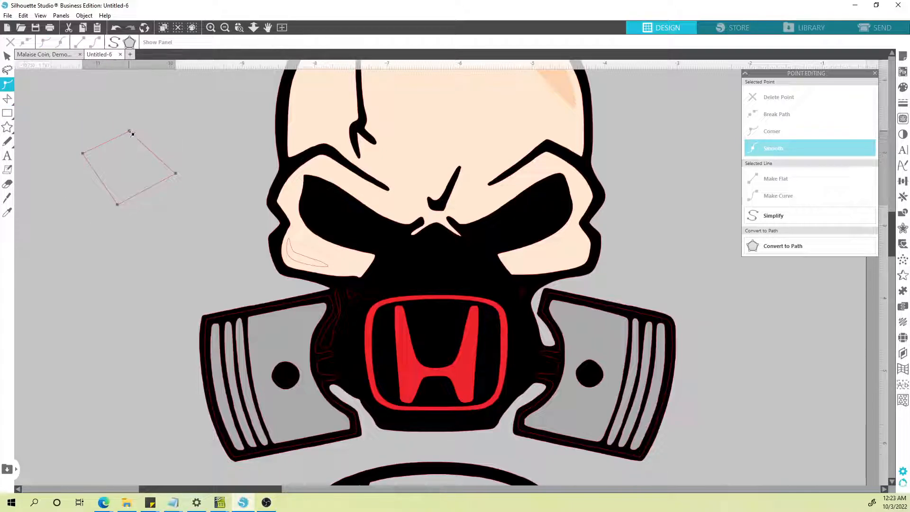
{"action": "left_click", "coordinate": [130, 133]}
{"action": "right_click", "coordinate": [130, 133]}
{"action": "left_click", "coordinate": [151, 223]}
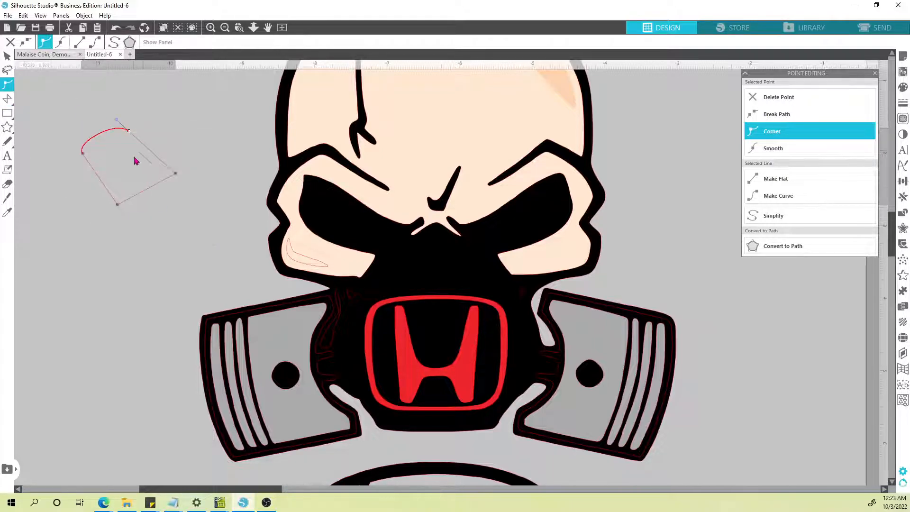
{"action": "left_click_drag", "start_coordinate": [116, 120], "coordinate": [88, 115]}
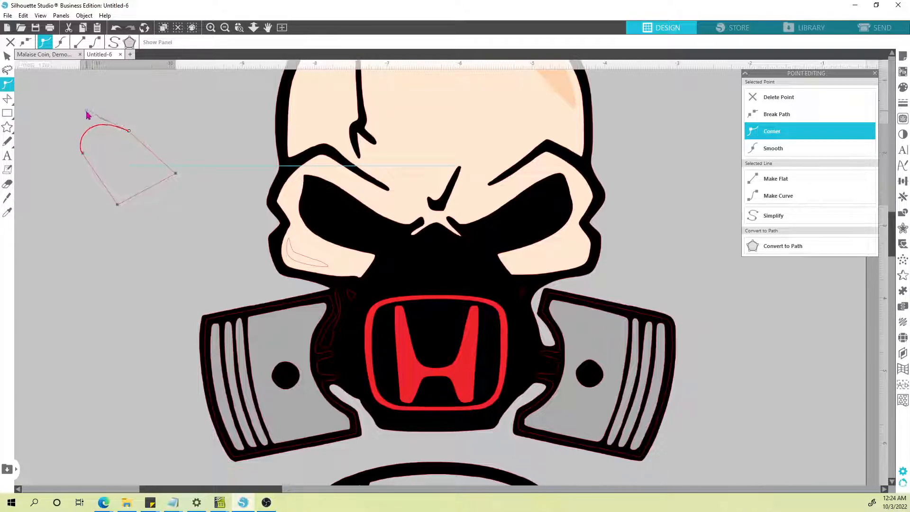
Step: Convert the practice polygon's upper-right edge to a curve and make its top point smooth, raising it slightly
{"action": "left_click", "coordinate": [179, 175]}
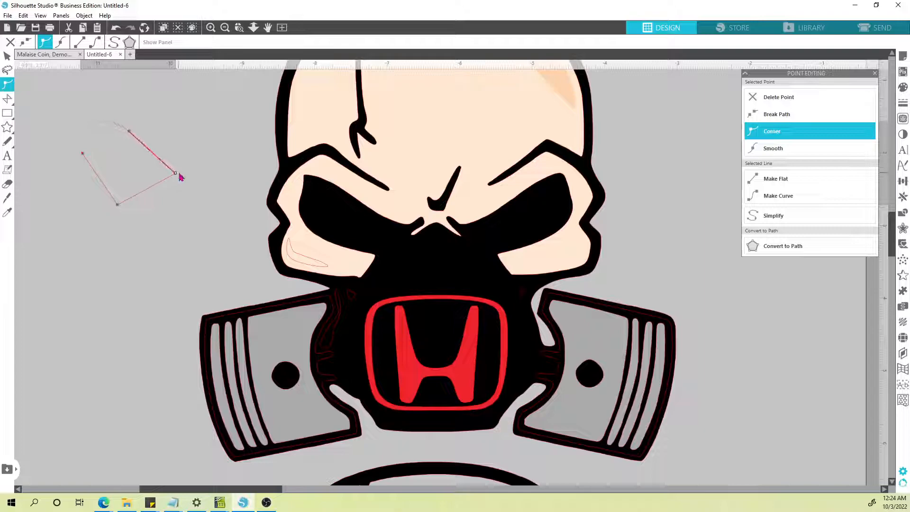
{"action": "right_click", "coordinate": [181, 177]}
{"action": "left_click", "coordinate": [216, 264]}
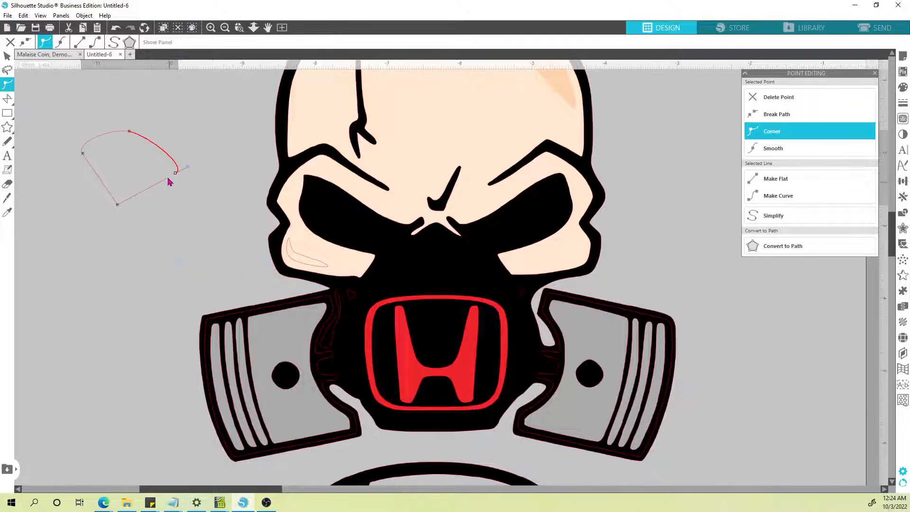
{"action": "left_click_drag", "start_coordinate": [130, 131], "coordinate": [112, 110]}
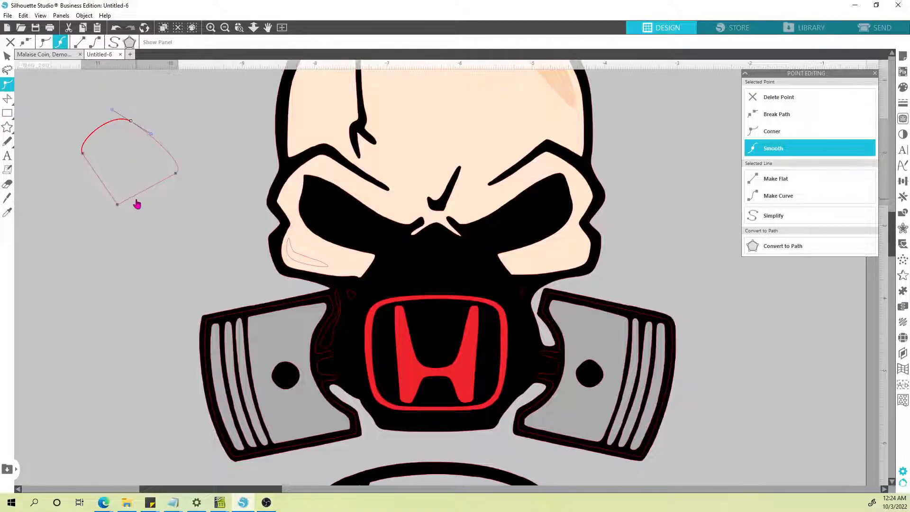
Step: Delete the practice polygon
{"action": "left_click", "coordinate": [210, 215]}
{"action": "key", "text": "Delete"}
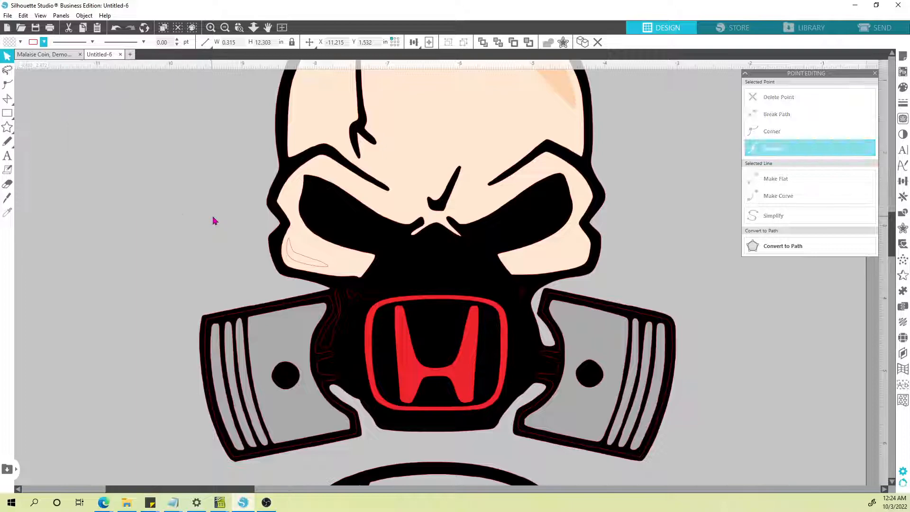
Step: Edit the points of the left cheek highlight and shift the bend point on its inner edge slightly downward
{"action": "left_click", "coordinate": [327, 268]}
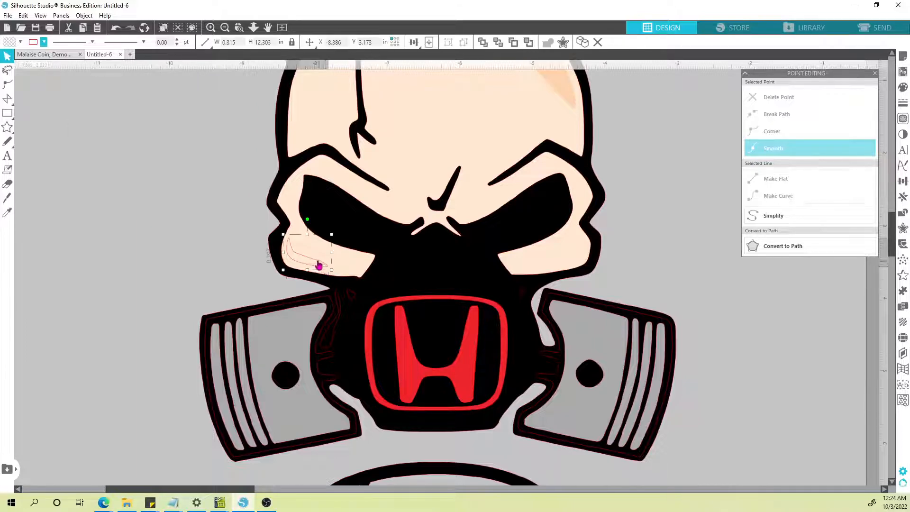
{"action": "double_click", "coordinate": [316, 264]}
{"action": "left_click", "coordinate": [304, 262]}
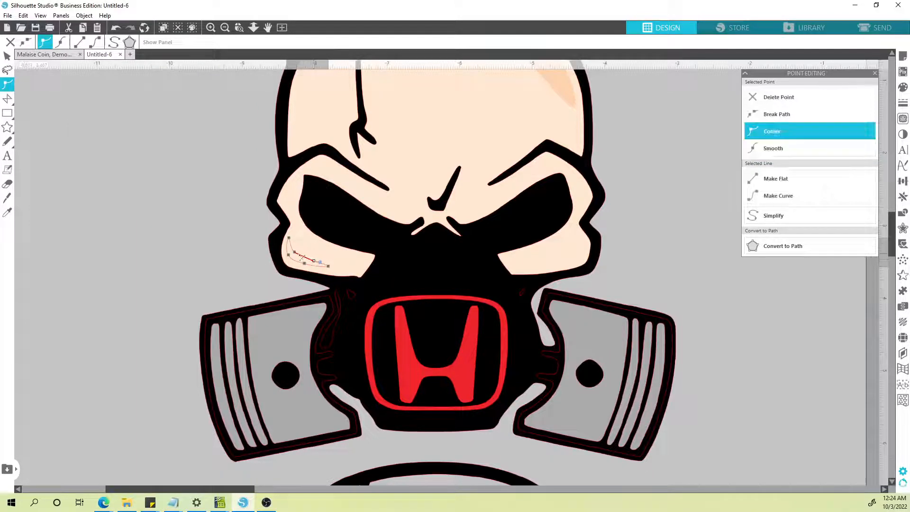
{"action": "right_click", "coordinate": [297, 255]}
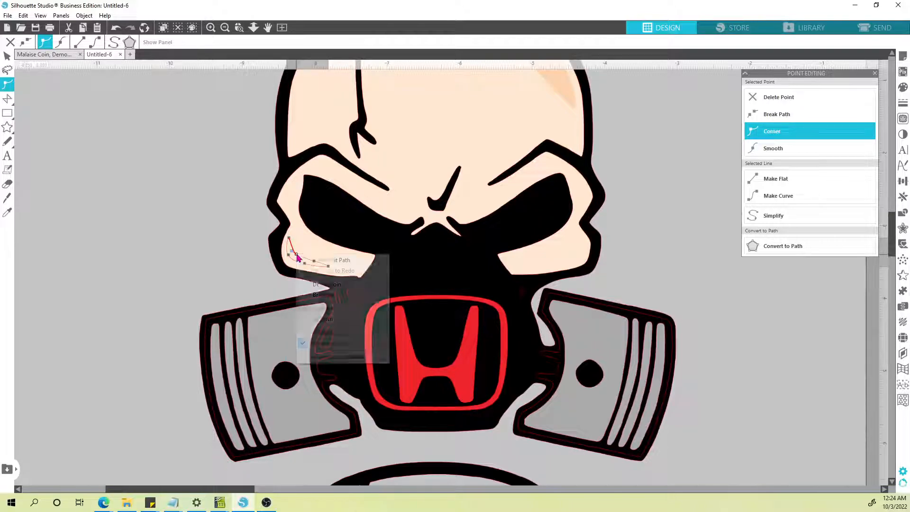
{"action": "left_click", "coordinate": [244, 260]}
Step: Make the lower point on the left cheek highlight's inner edge smooth and finish editing its points
{"action": "left_click", "coordinate": [314, 262]}
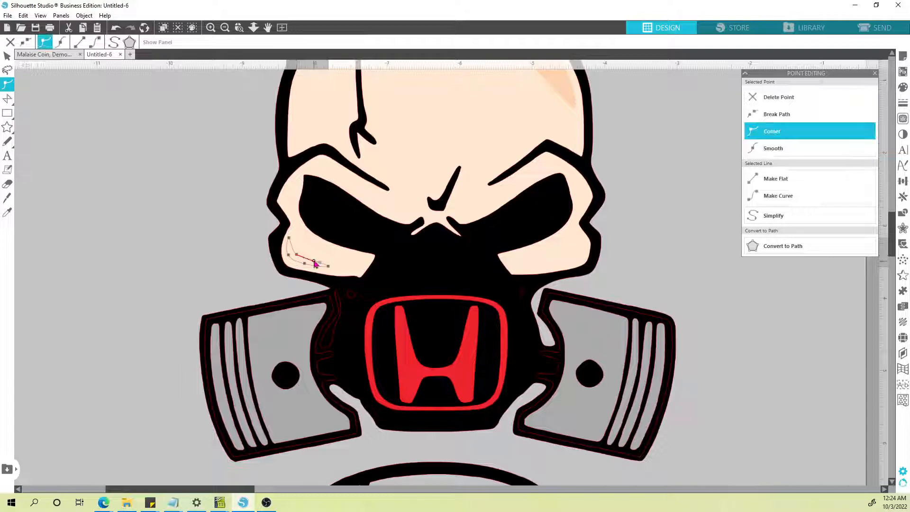
{"action": "right_click", "coordinate": [315, 263]}
{"action": "left_click", "coordinate": [349, 349]}
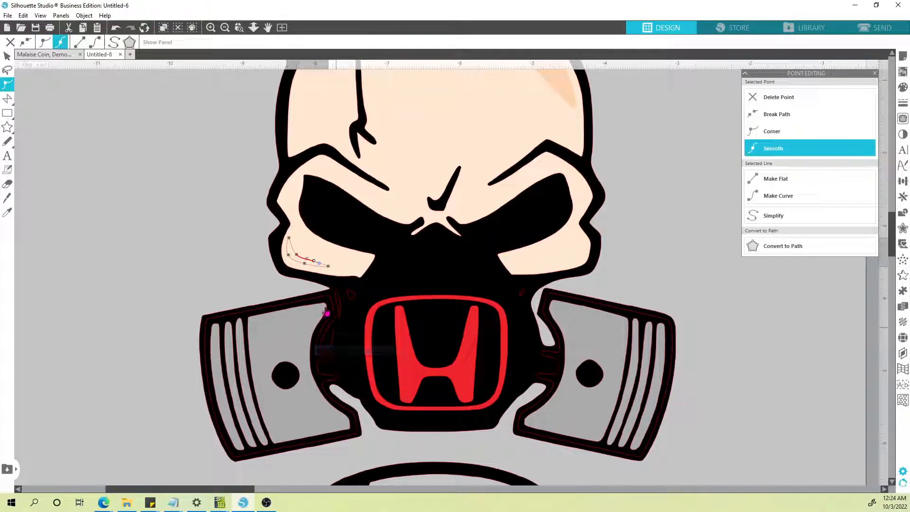
{"action": "left_click", "coordinate": [296, 255]}
{"action": "left_click", "coordinate": [234, 260]}
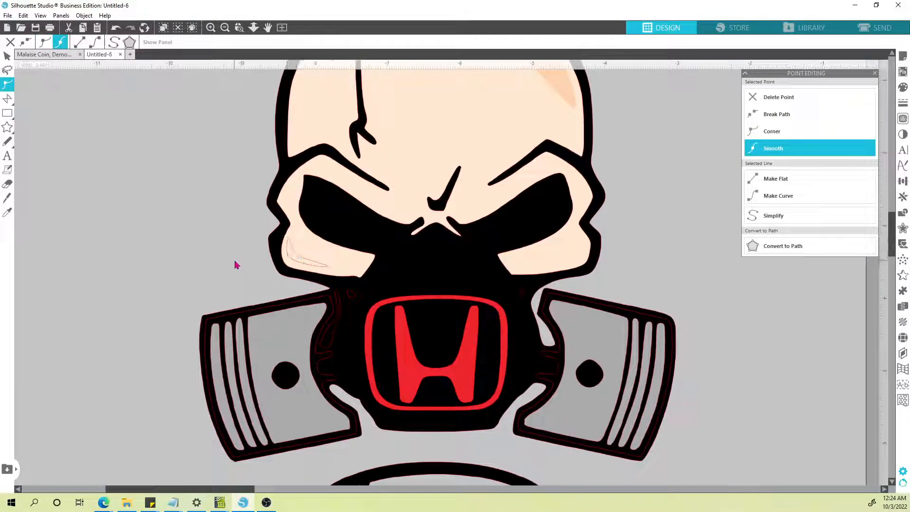
Step: Fill the left cheek highlight with light gray EAEAEA and make its outline transparent
{"action": "left_click", "coordinate": [291, 262]}
{"action": "left_click", "coordinate": [19, 42]}
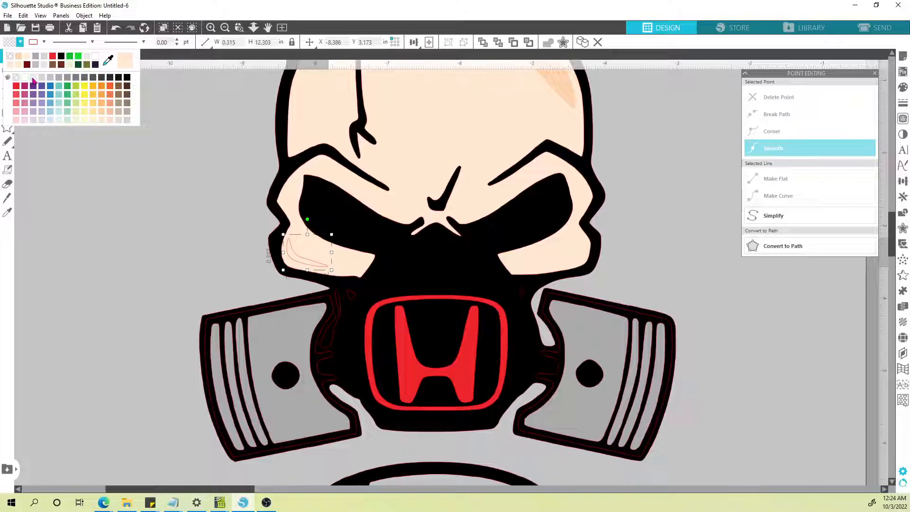
{"action": "left_click", "coordinate": [32, 78]}
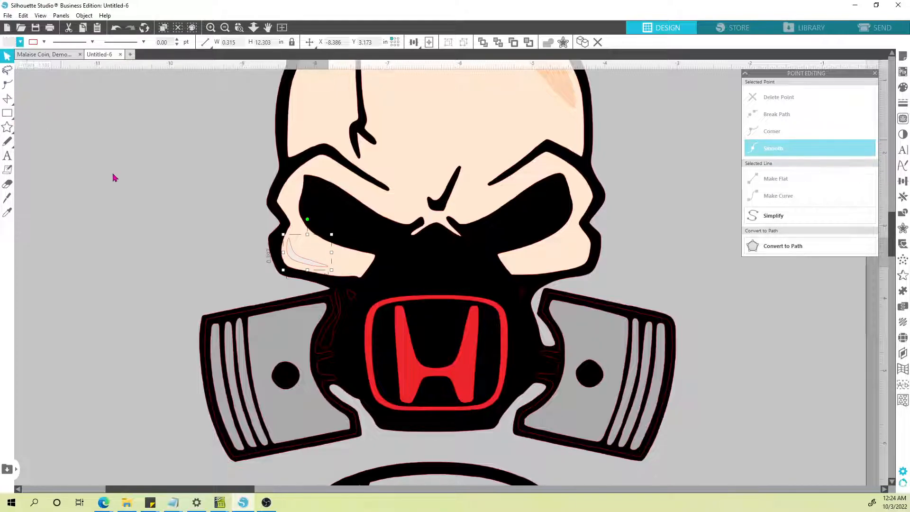
{"action": "left_click", "coordinate": [44, 42]}
{"action": "left_click", "coordinate": [45, 65]}
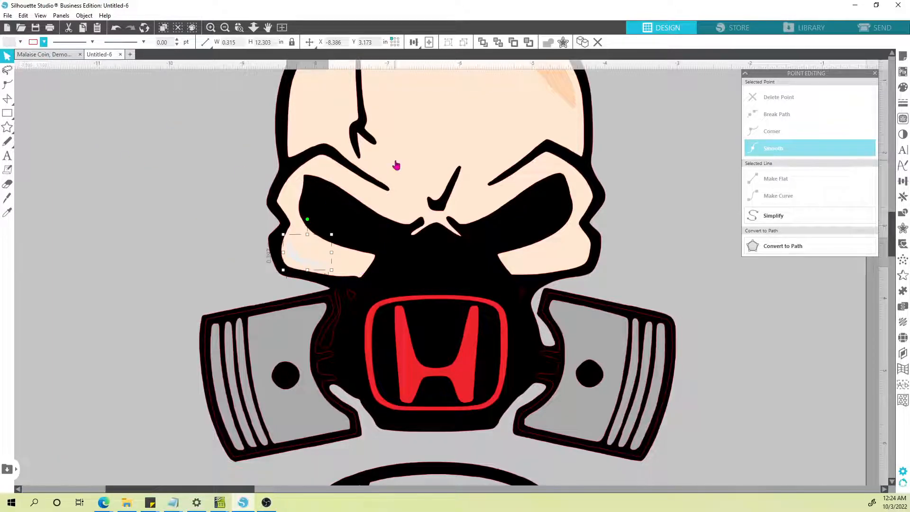
Step: Lighten the left cheek highlight's fill to the custom near-white EDEEEE
{"action": "left_click", "coordinate": [903, 87]}
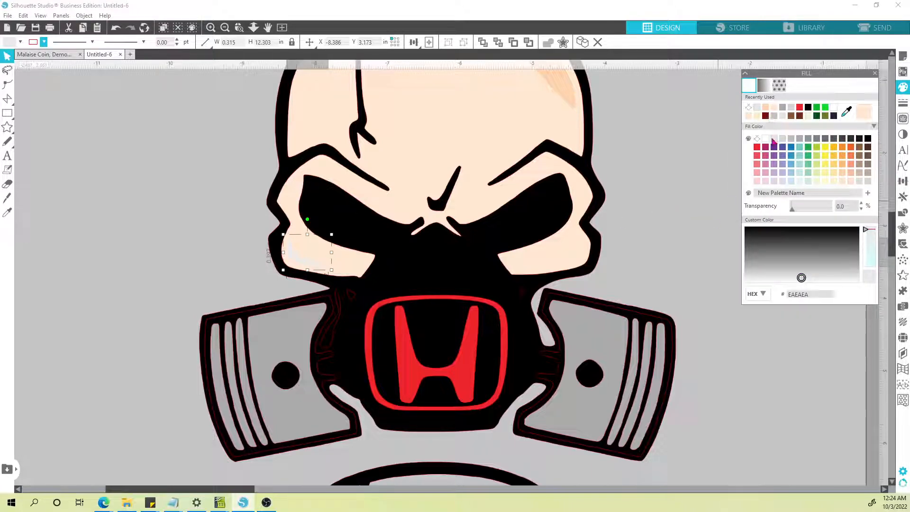
{"action": "left_click_drag", "start_coordinate": [808, 278], "coordinate": [793, 281]}
{"action": "left_click", "coordinate": [246, 246]}
{"action": "scroll", "coordinate": [247, 256], "scroll_direction": "down", "scroll_amount": 3}
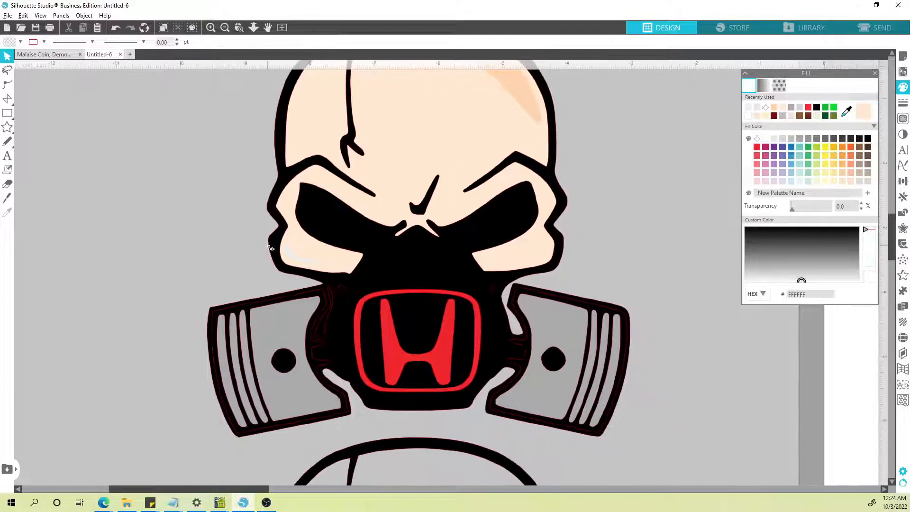
Step: Change the skull's base fill to the darker peach FDD2AF
{"action": "left_click", "coordinate": [294, 243]}
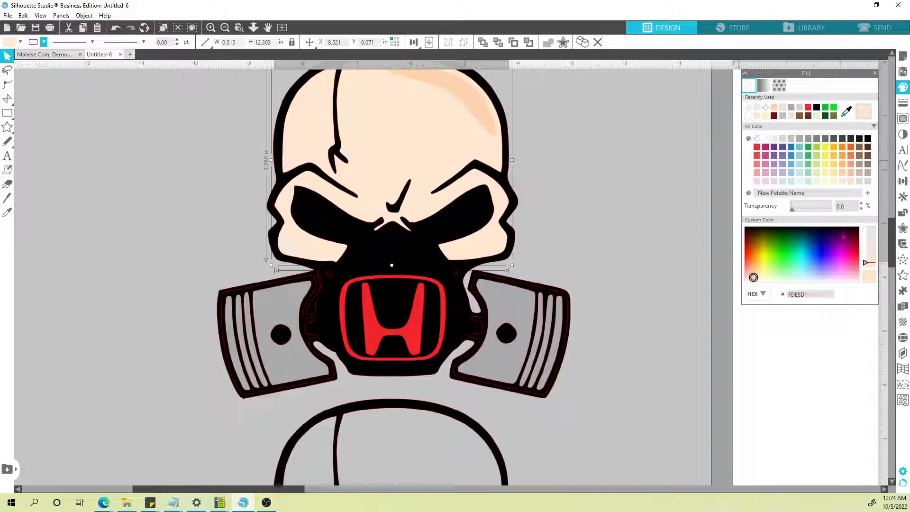
{"action": "left_click", "coordinate": [753, 273]}
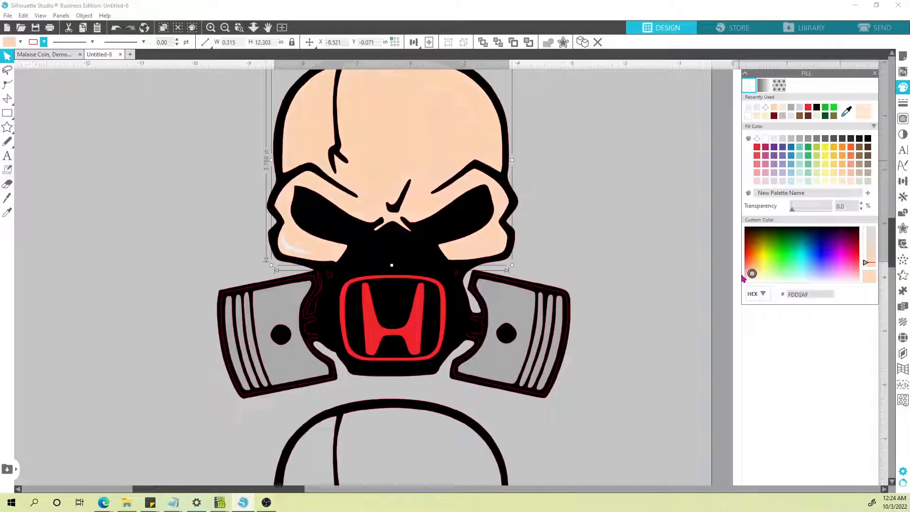
{"action": "left_click", "coordinate": [219, 202]}
Step: Darken the curved shading shape on the skull's upper-right forehead to the custom fill FEB188
{"action": "key", "text": "space"}
{"action": "left_click_drag", "start_coordinate": [216, 222], "coordinate": [206, 274]}
{"action": "left_click", "coordinate": [439, 158]}
{"action": "left_click", "coordinate": [435, 146]}
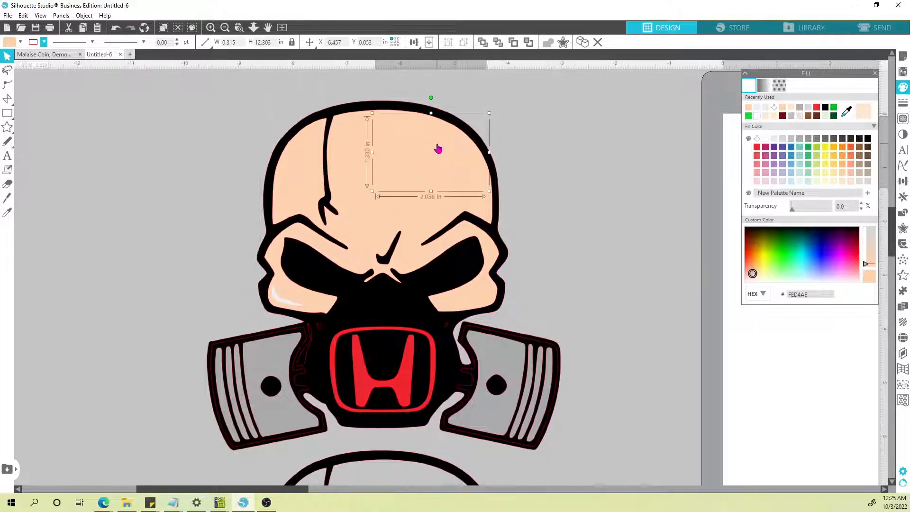
{"action": "left_click", "coordinate": [750, 269]}
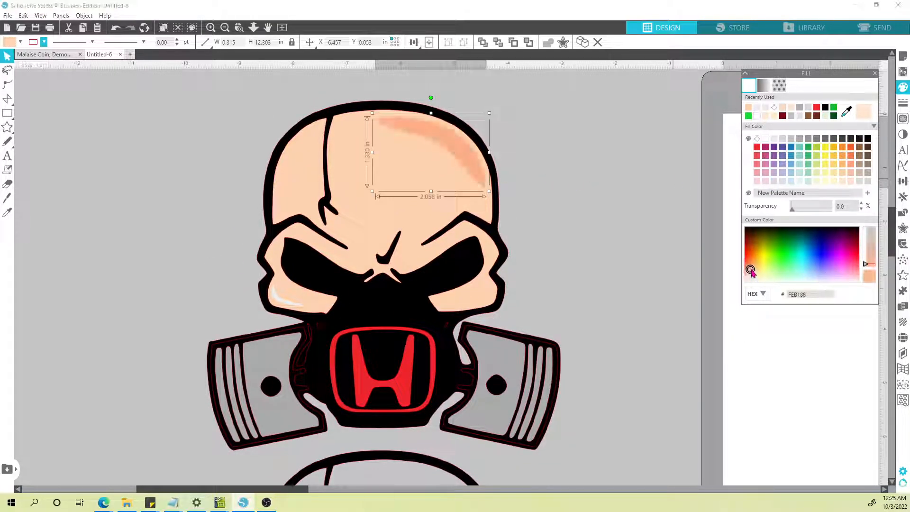
{"action": "left_click", "coordinate": [239, 228]}
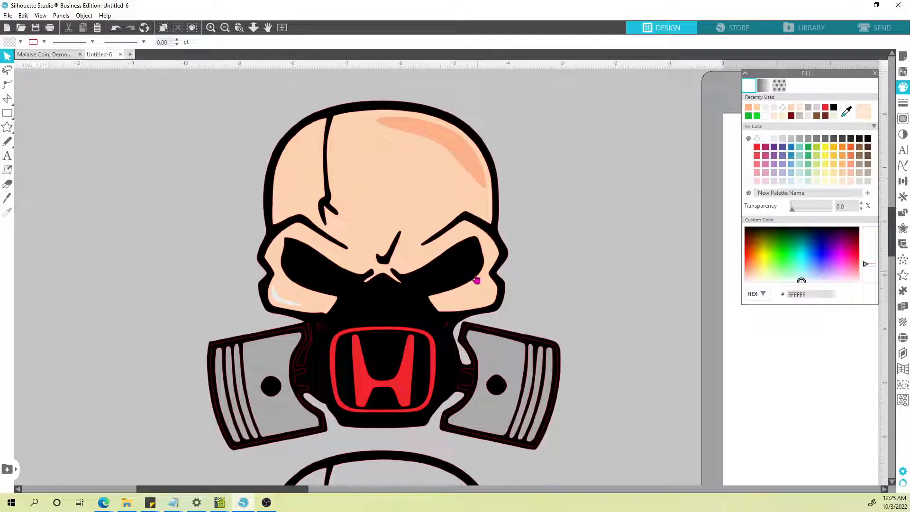
{"action": "left_click", "coordinate": [435, 143]}
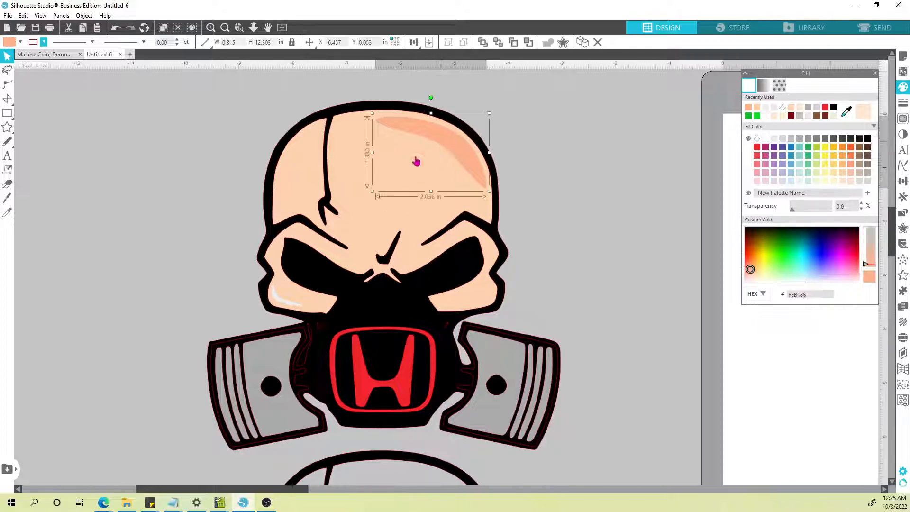
{"action": "left_click", "coordinate": [279, 303]}
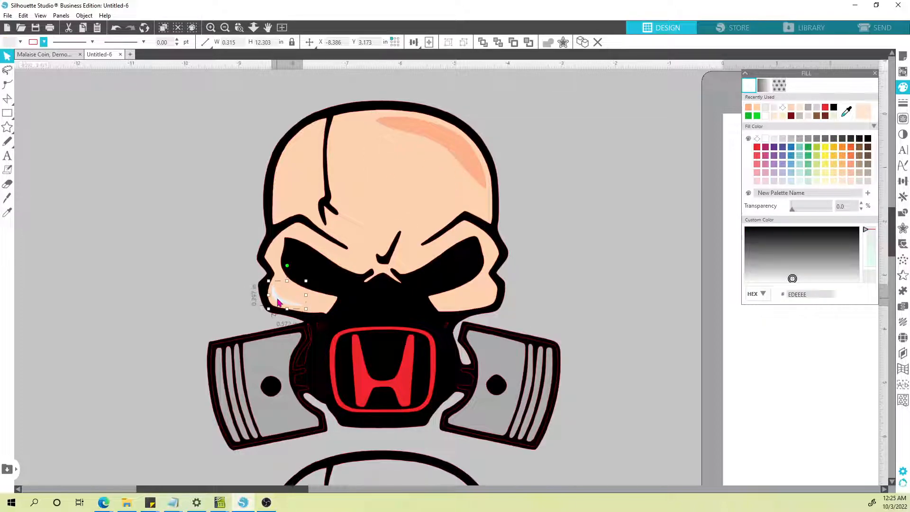
{"action": "left_click", "coordinate": [175, 253]}
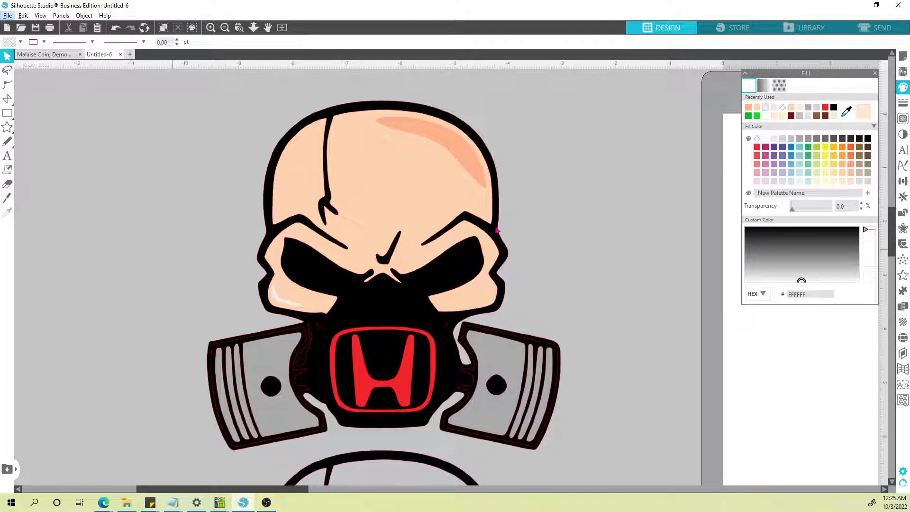
{"action": "left_click", "coordinate": [369, 182]}
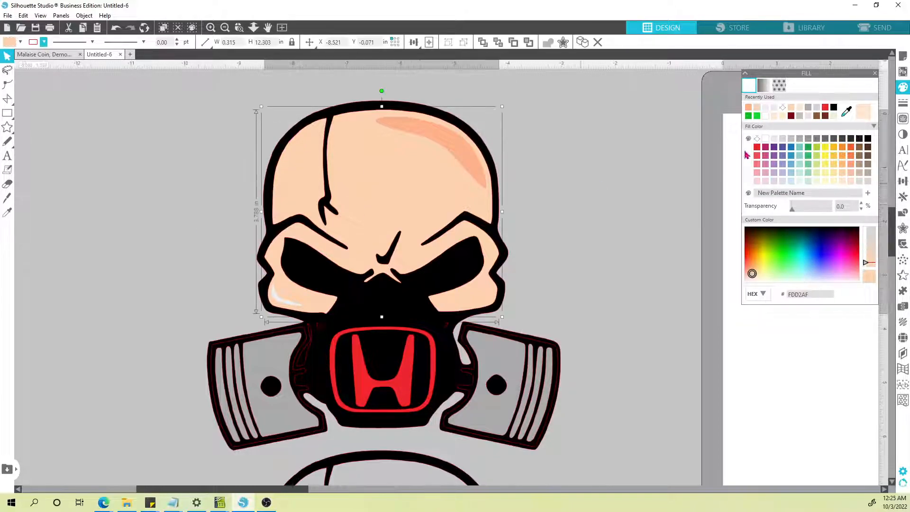
{"action": "left_click", "coordinate": [130, 201]}
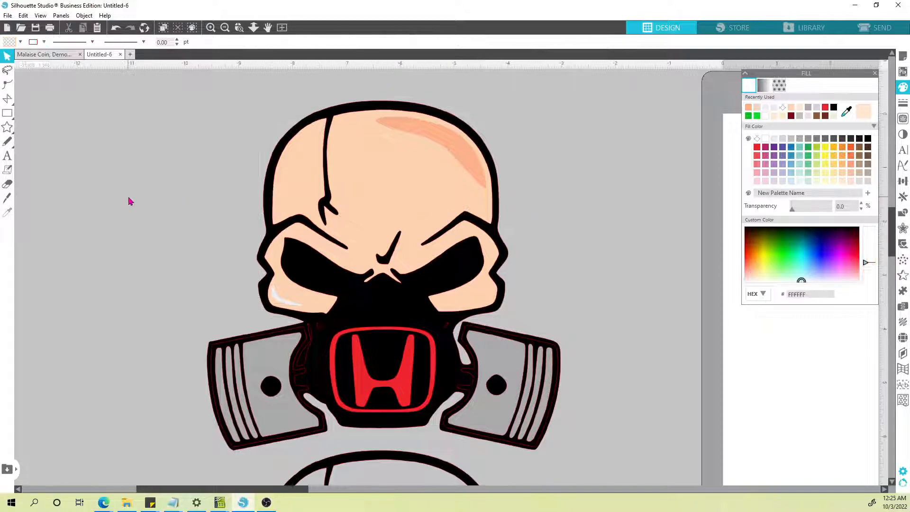
Step: Draw a closed slanted highlight strip across the upper part of the left piston and fill it with light gray D4D4D4
{"action": "scroll", "coordinate": [231, 219], "scroll_direction": "down", "scroll_amount": 5}
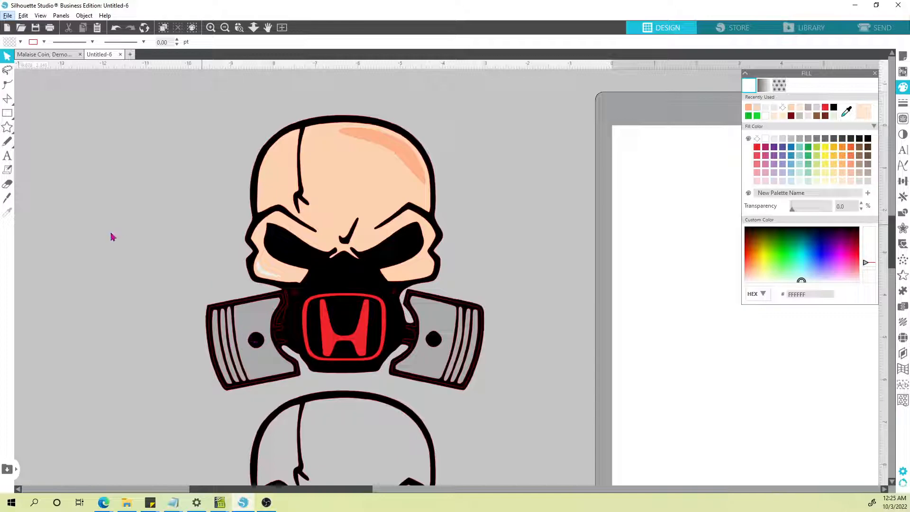
{"action": "left_click", "coordinate": [7, 98]}
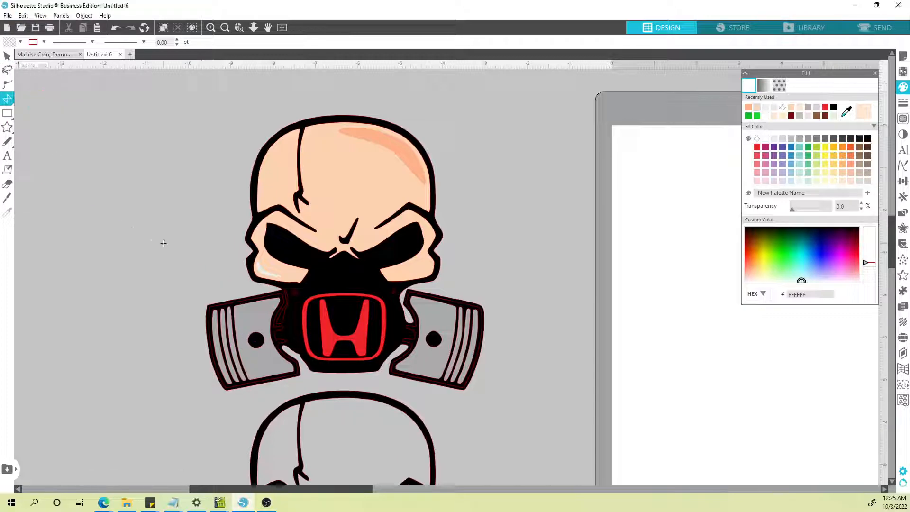
{"action": "left_click", "coordinate": [248, 308]}
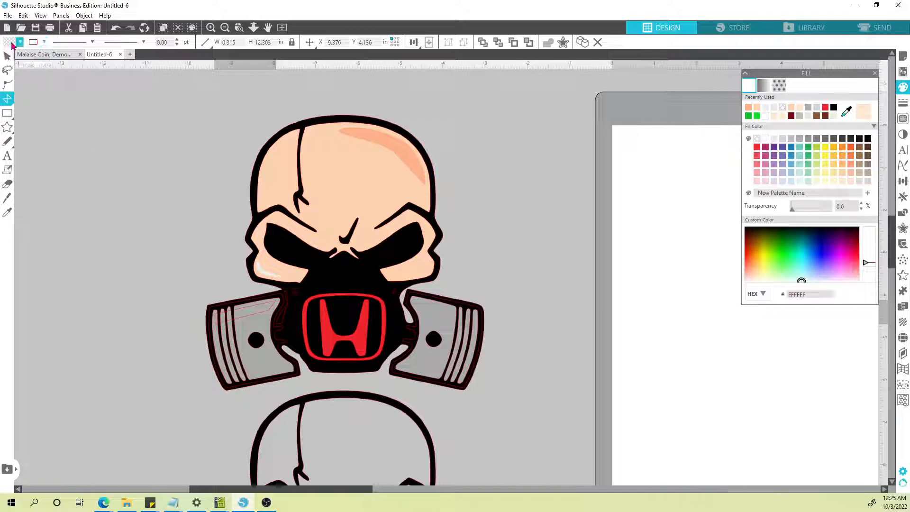
{"action": "left_click", "coordinate": [20, 42]}
{"action": "left_click", "coordinate": [42, 77]}
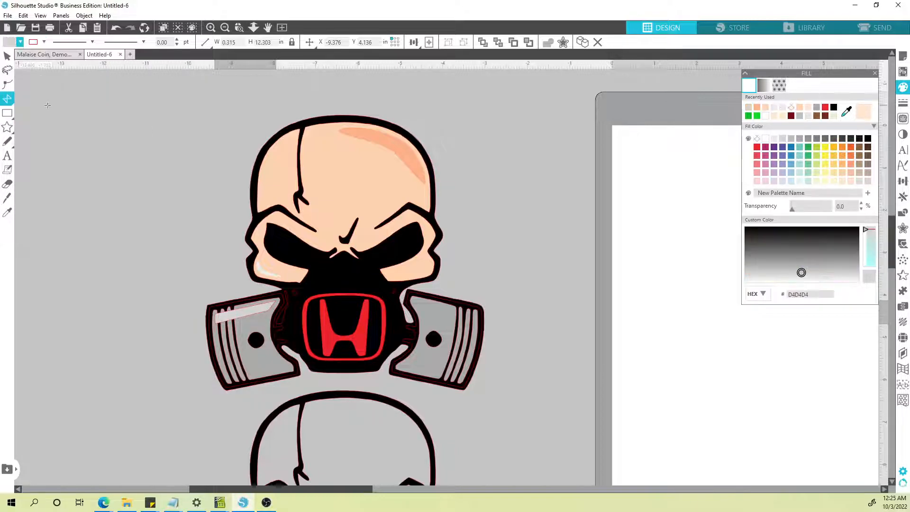
Step: Send the left piston's highlight strip to the back of the stacking order
{"action": "left_click", "coordinate": [499, 42]}
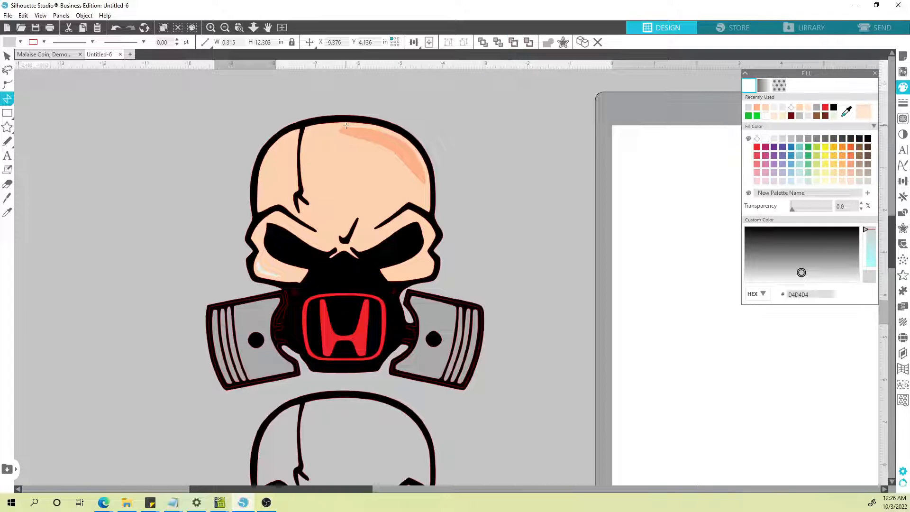
{"action": "key", "text": "v"}
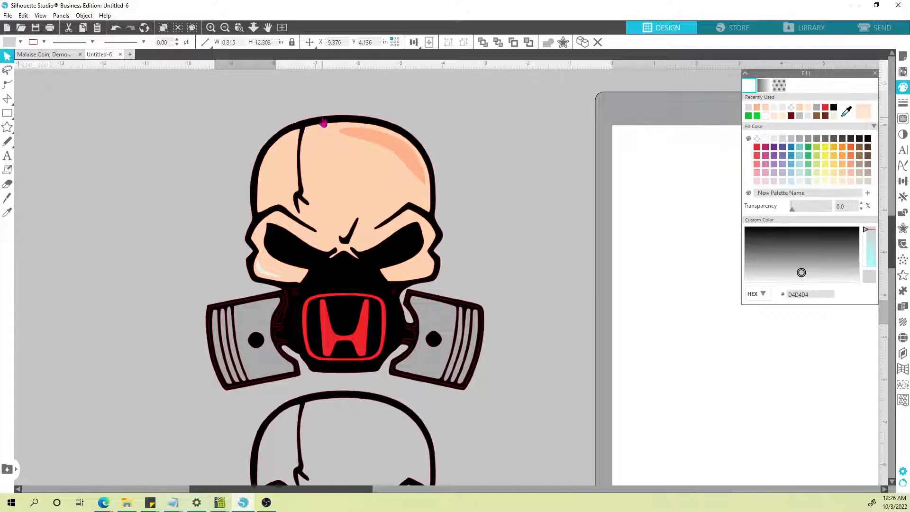
{"action": "left_click", "coordinate": [324, 123]}
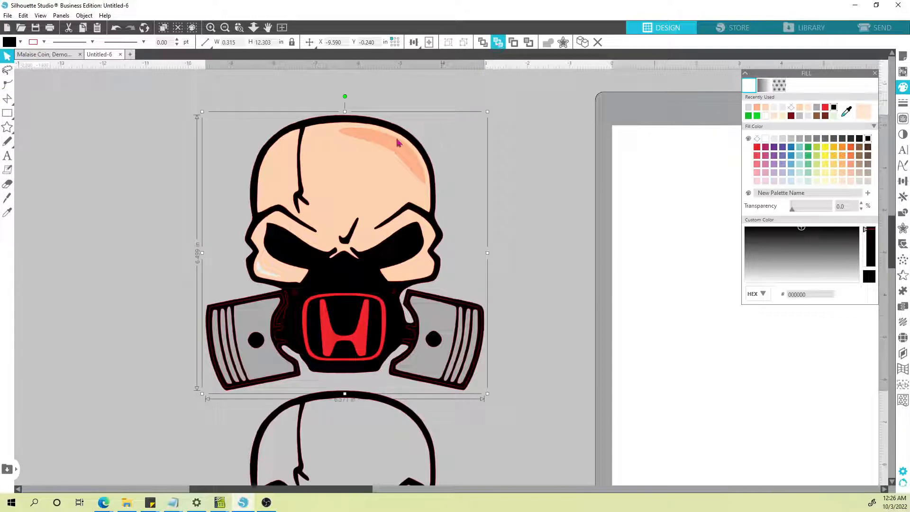
Step: Select the left piston's gray panels together and move them behind the black skull shape
{"action": "left_click", "coordinate": [254, 323]}
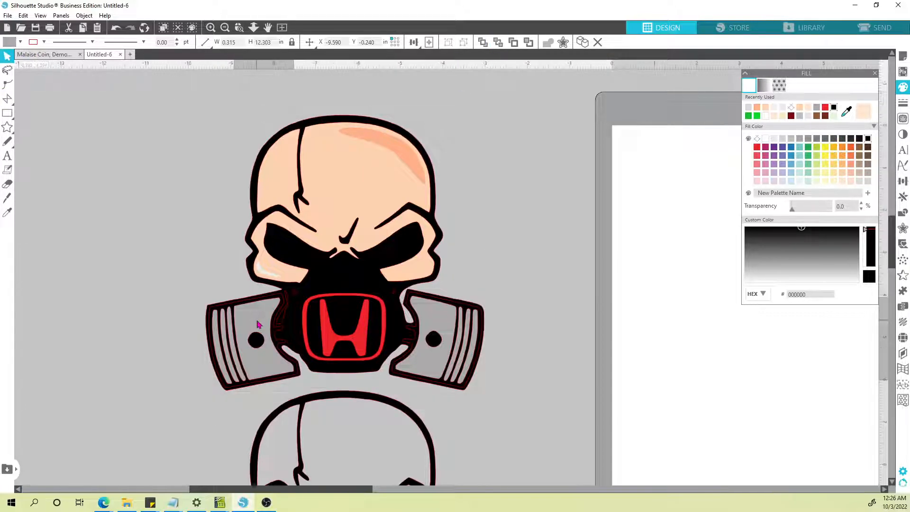
{"action": "left_click", "coordinate": [232, 328], "text": "shift"}
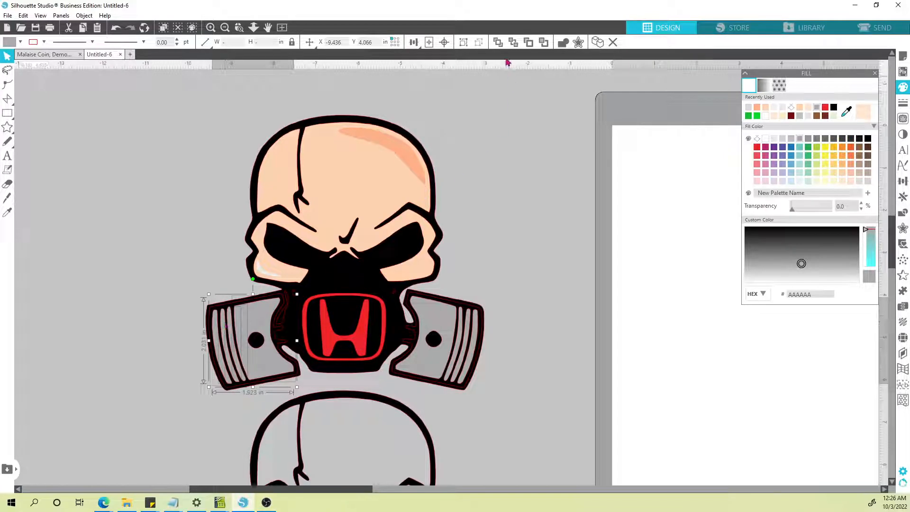
{"action": "left_click", "coordinate": [529, 42]}
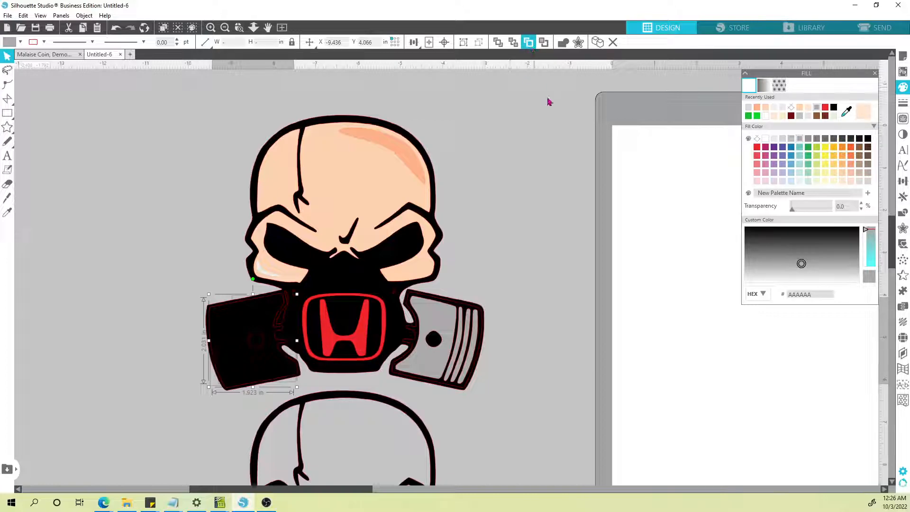
Step: Delete the entire lower uncolored copy of the skull with the Honda emblem and pistons
{"action": "scroll", "coordinate": [492, 280], "scroll_direction": "down", "scroll_amount": 3}
{"action": "key", "text": "alt+space"}
{"action": "key", "text": "Escape"}
{"action": "left_click_drag", "start_coordinate": [500, 379], "coordinate": [478, 268]}
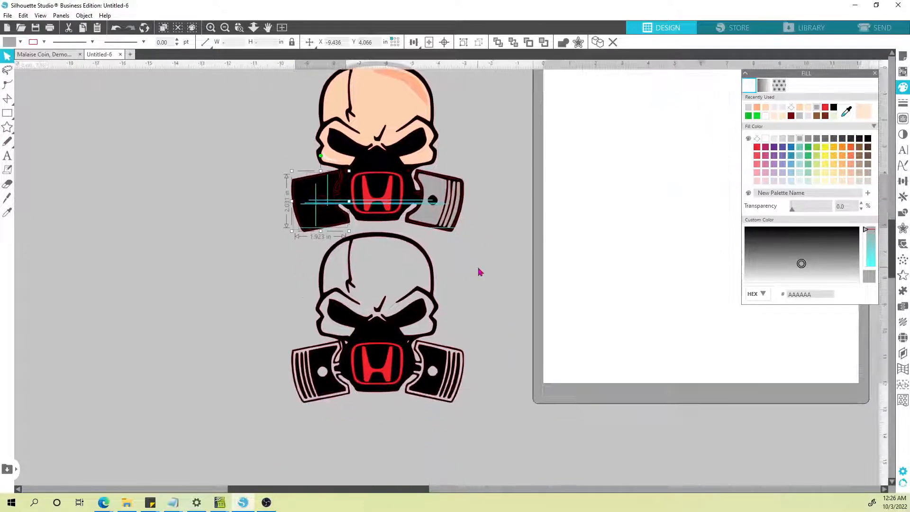
{"action": "left_click_drag", "start_coordinate": [492, 438], "coordinate": [311, 265]}
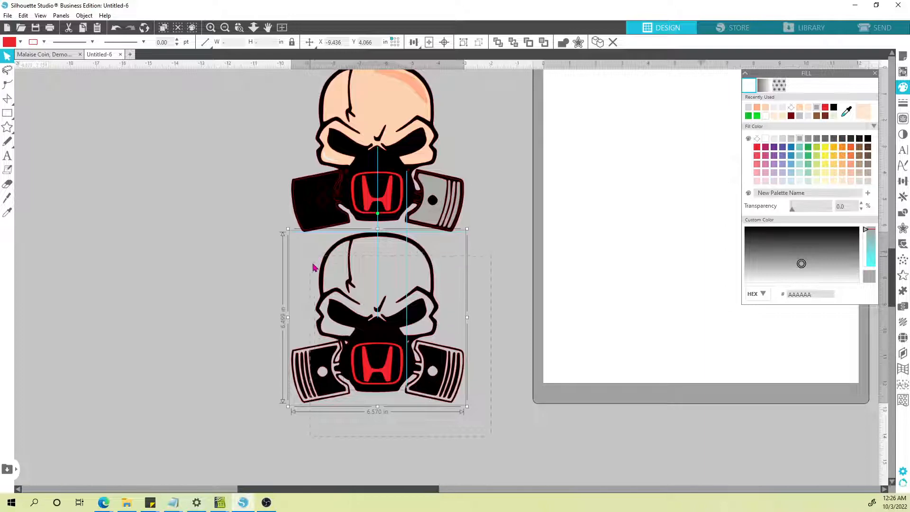
{"action": "key", "text": "Delete"}
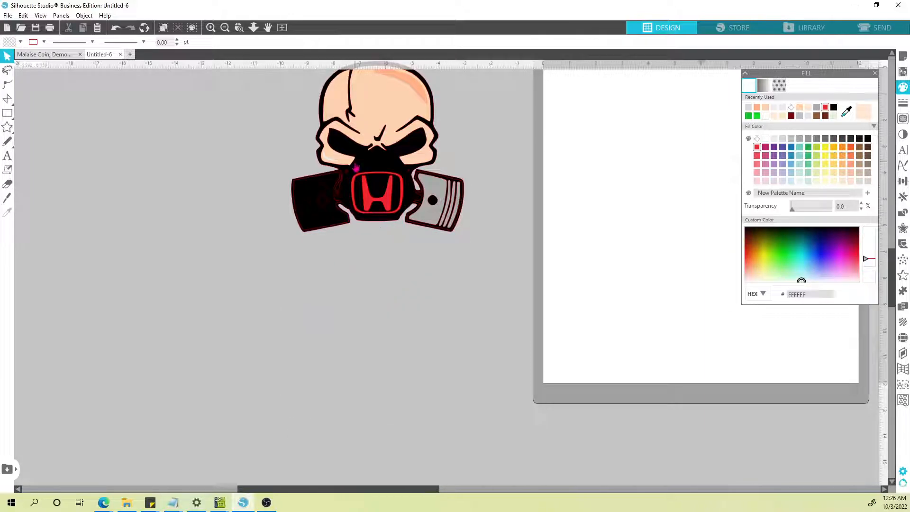
{"action": "scroll", "coordinate": [403, 298], "scroll_direction": "up", "scroll_amount": 3}
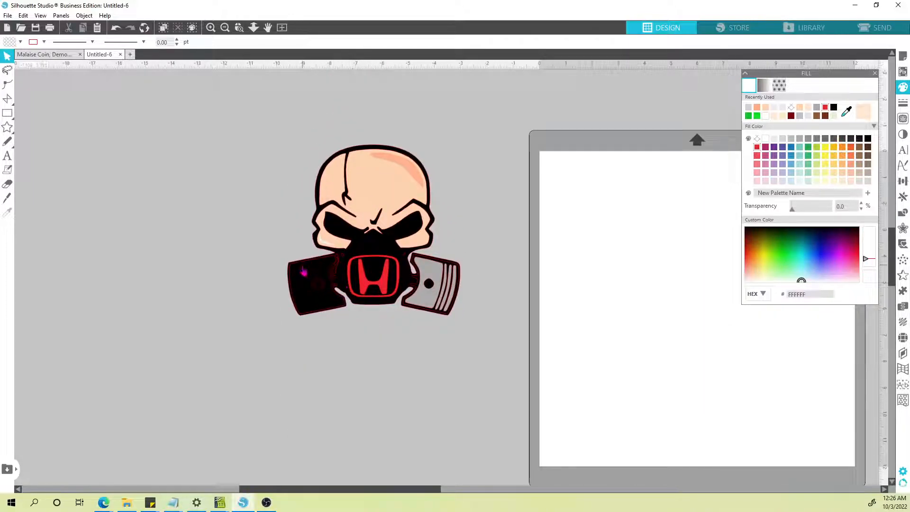
Step: Send the black skull-and-piston shape behind the left piston's gray panels to the back of the stacking order
{"action": "left_click", "coordinate": [303, 271]}
{"action": "left_click", "coordinate": [497, 43]}
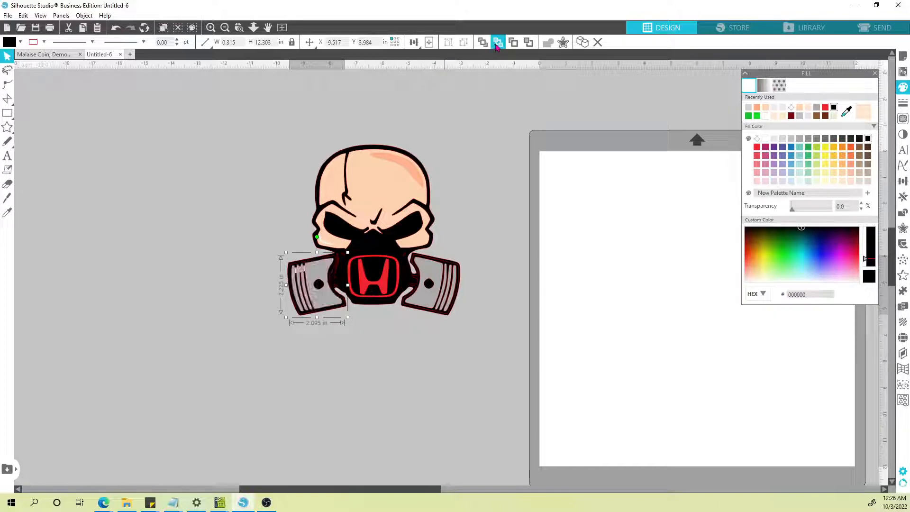
{"action": "left_click", "coordinate": [227, 297]}
Step: Bring the left piston's light gray highlight strip to the front of the stacking order
{"action": "scroll", "coordinate": [294, 278], "scroll_direction": "up", "scroll_amount": 3}
{"action": "scroll", "coordinate": [294, 278], "scroll_direction": "up", "scroll_amount": 4}
{"action": "left_click", "coordinate": [309, 266]}
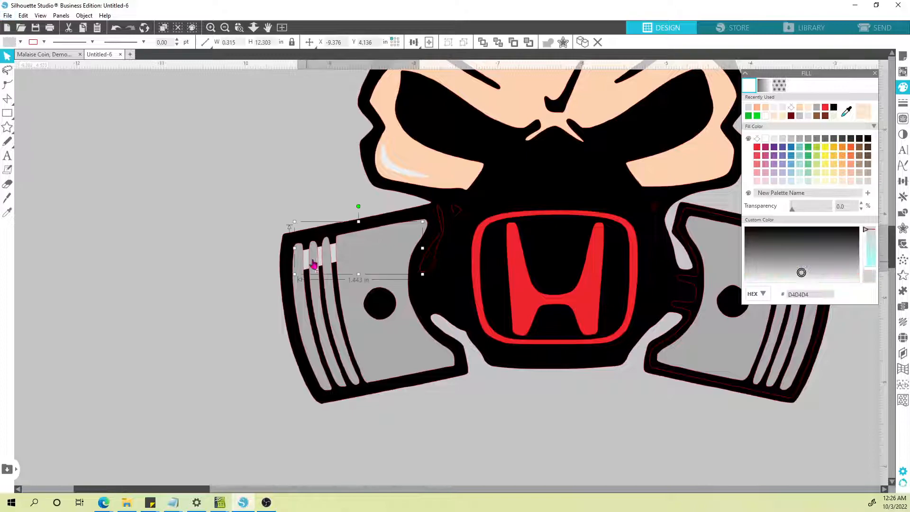
{"action": "left_click", "coordinate": [484, 43]}
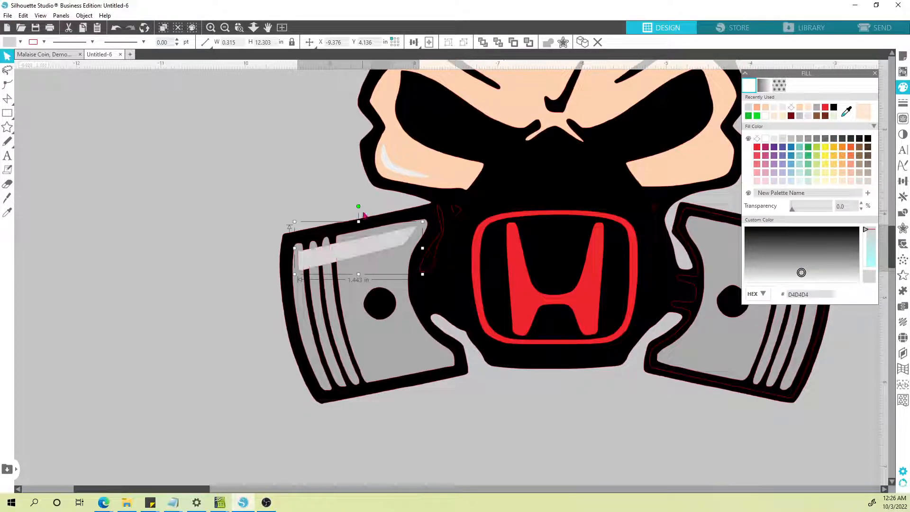
{"action": "left_click", "coordinate": [335, 286]}
{"action": "left_click", "coordinate": [351, 278]}
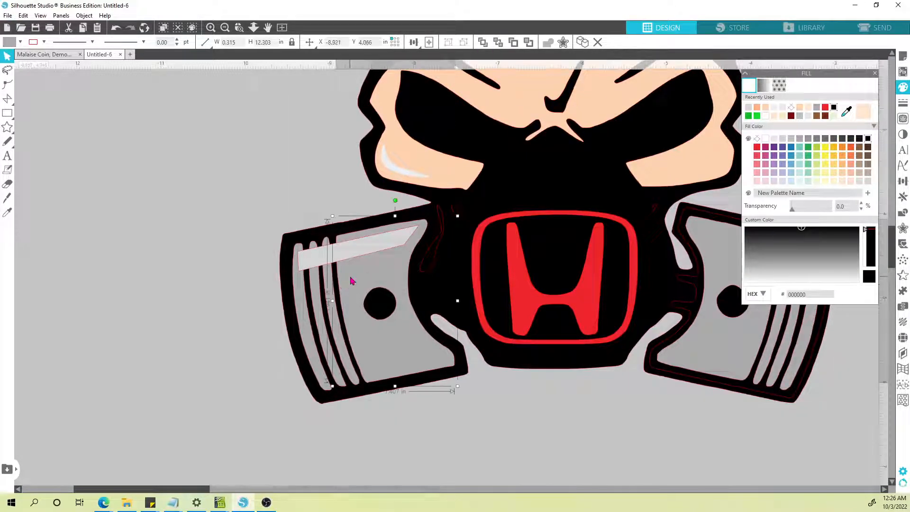
{"action": "scroll", "coordinate": [349, 279], "scroll_direction": "up", "scroll_amount": 1}
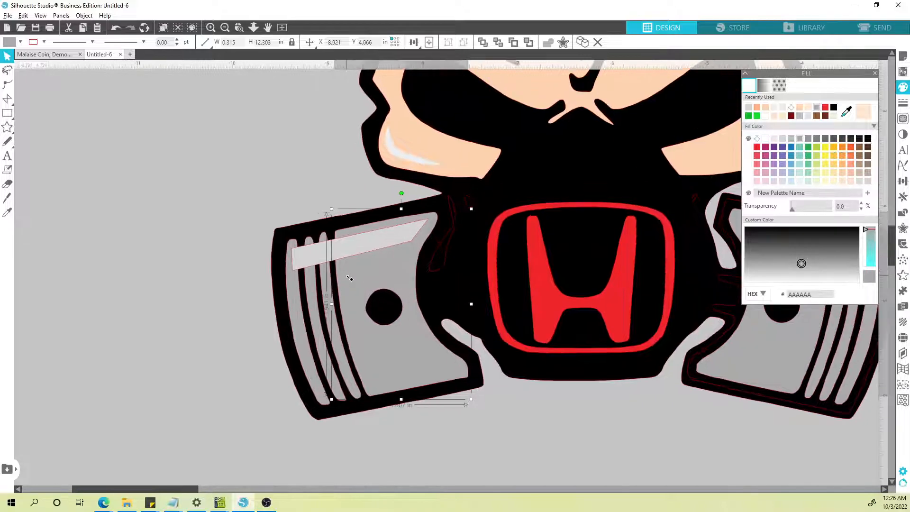
{"action": "scroll", "coordinate": [349, 278], "scroll_direction": "up", "scroll_amount": 2}
{"action": "left_click", "coordinate": [179, 221]}
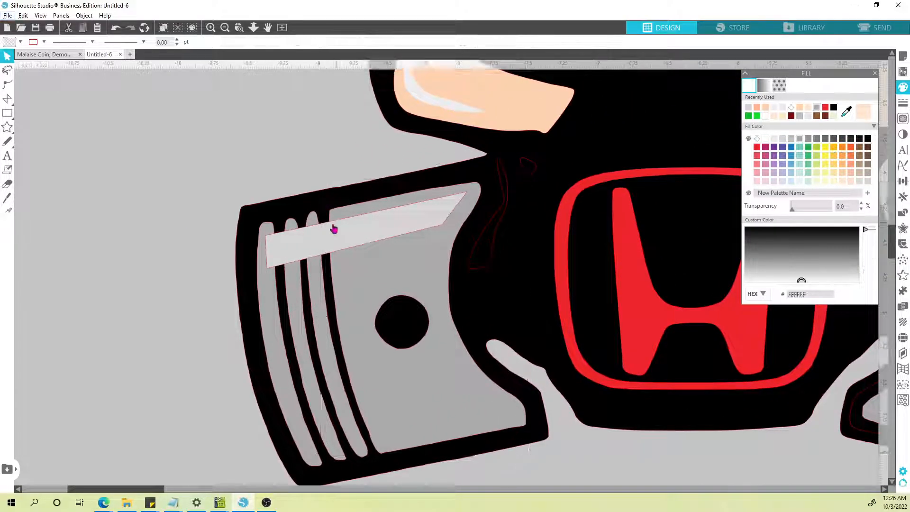
Step: Resize, move and rotate the left piston's highlight strip to follow the piston's upper edge, about 1.41 in wide
{"action": "left_click", "coordinate": [266, 253]}
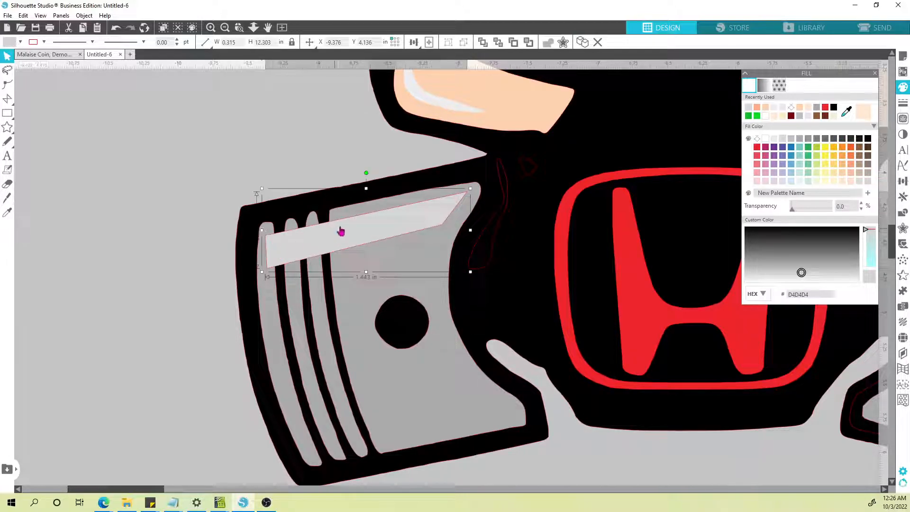
{"action": "left_click_drag", "start_coordinate": [262, 230], "coordinate": [350, 241]}
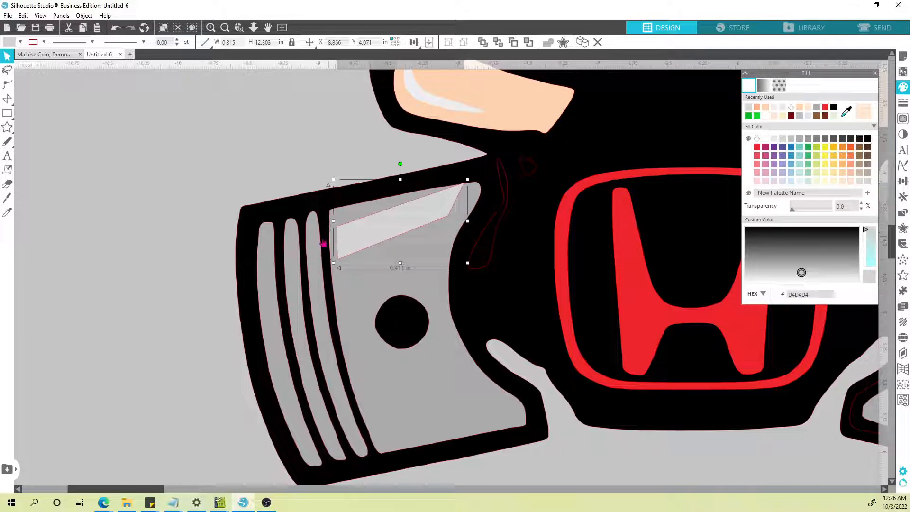
{"action": "left_click_drag", "start_coordinate": [334, 262], "coordinate": [249, 299]}
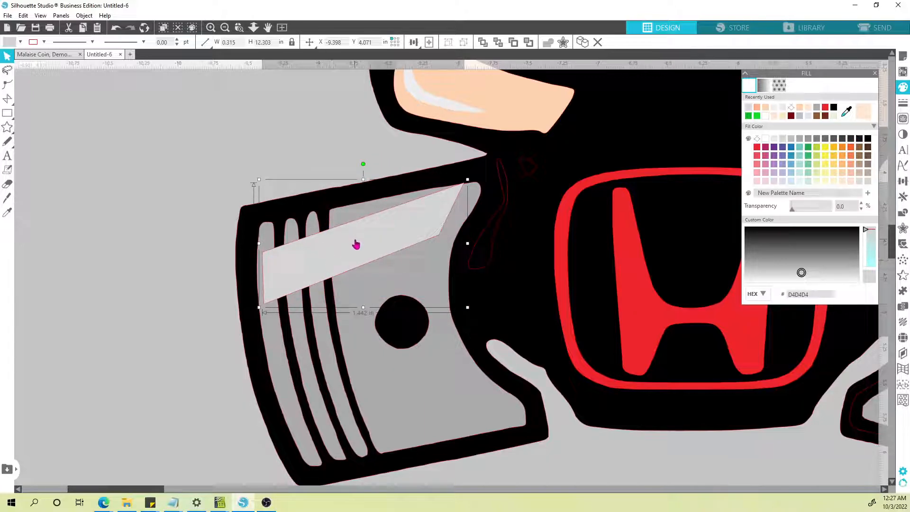
{"action": "left_click", "coordinate": [324, 219]}
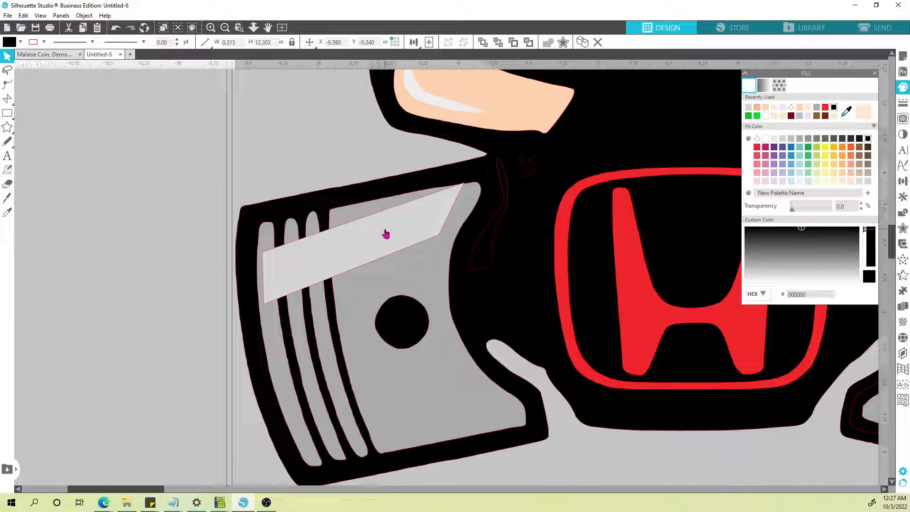
{"action": "left_click_drag", "start_coordinate": [360, 244], "coordinate": [384, 231]}
{"action": "key", "text": "ctrl+z"}
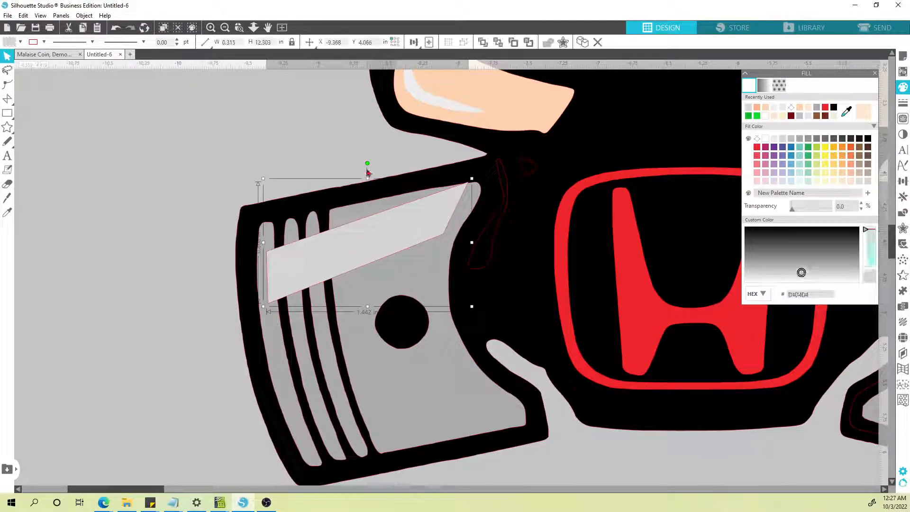
{"action": "left_click_drag", "start_coordinate": [368, 163], "coordinate": [378, 166]}
{"action": "left_click_drag", "start_coordinate": [376, 241], "coordinate": [373, 232]}
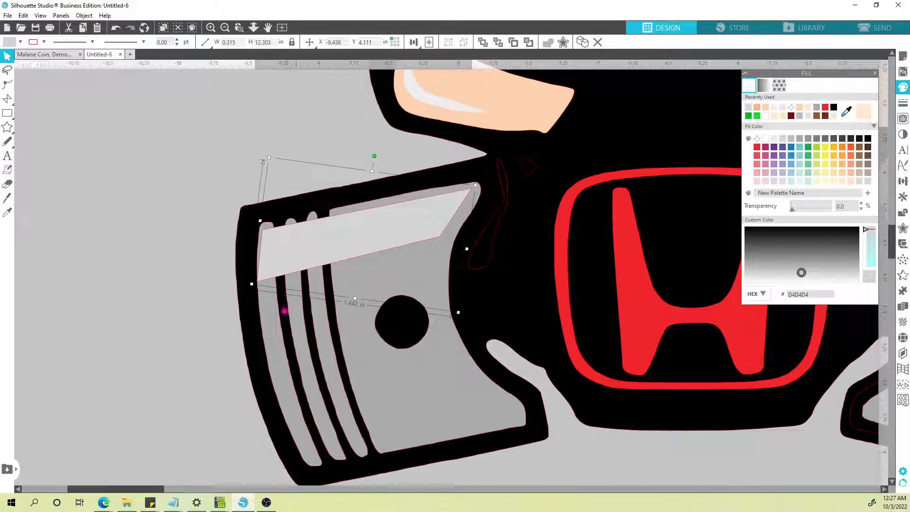
{"action": "left_click_drag", "start_coordinate": [251, 284], "coordinate": [256, 283]}
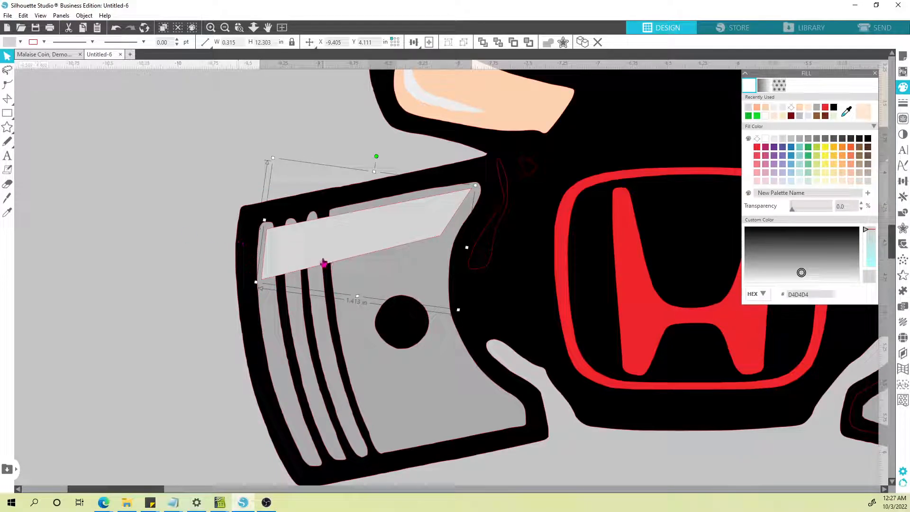
Step: Delete the highlight strip and draw a closed four-sided one, about 0.96 in wide, along the upper edge of the left piston's main panel
{"action": "key", "text": "Right"}
{"action": "key", "text": "Delete"}
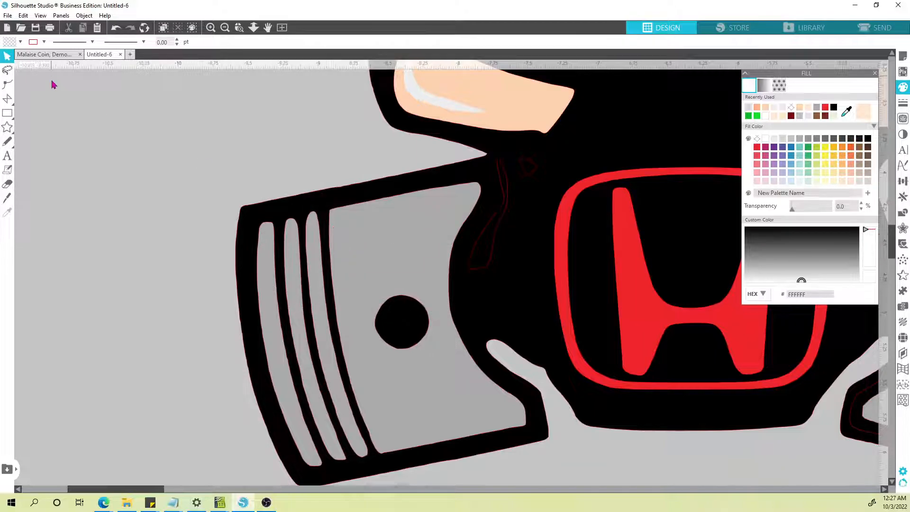
{"action": "left_click", "coordinate": [7, 98]}
{"action": "left_click", "coordinate": [470, 190]}
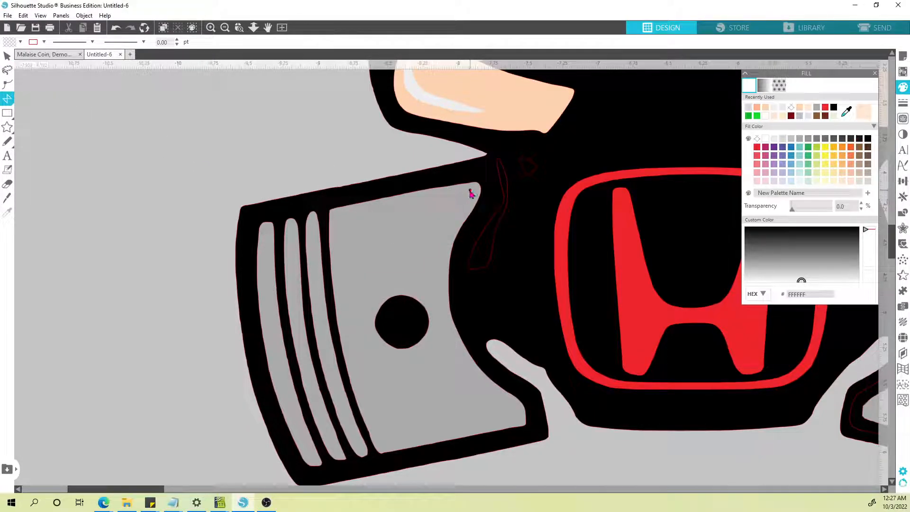
{"action": "left_click", "coordinate": [336, 219]}
{"action": "left_click", "coordinate": [451, 222]}
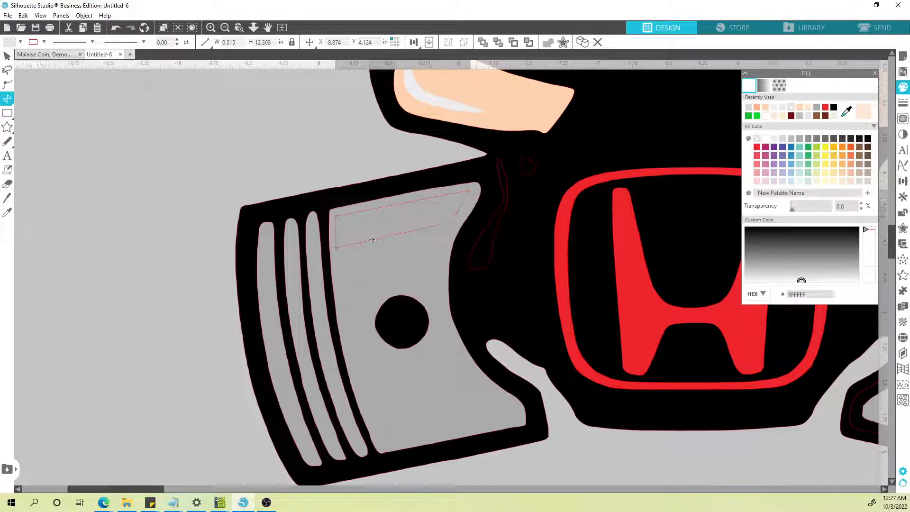
Step: Draw a small closed four-sided highlight near the upper end of each of the left piston's three narrow ring bars
{"action": "left_click", "coordinate": [309, 223]}
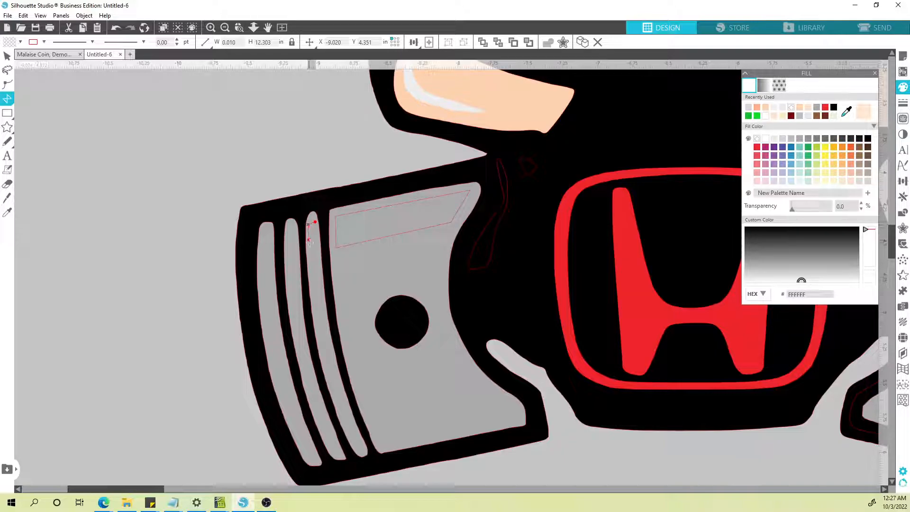
{"action": "left_click", "coordinate": [311, 252]}
{"action": "left_click", "coordinate": [317, 250]}
{"action": "left_click", "coordinate": [314, 222]}
{"action": "left_click", "coordinate": [294, 229]}
{"action": "left_click", "coordinate": [288, 231]}
{"action": "left_click", "coordinate": [289, 256]}
{"action": "left_click", "coordinate": [297, 254]}
{"action": "left_click", "coordinate": [294, 229]}
{"action": "left_click", "coordinate": [271, 234]}
{"action": "left_click", "coordinate": [260, 237]}
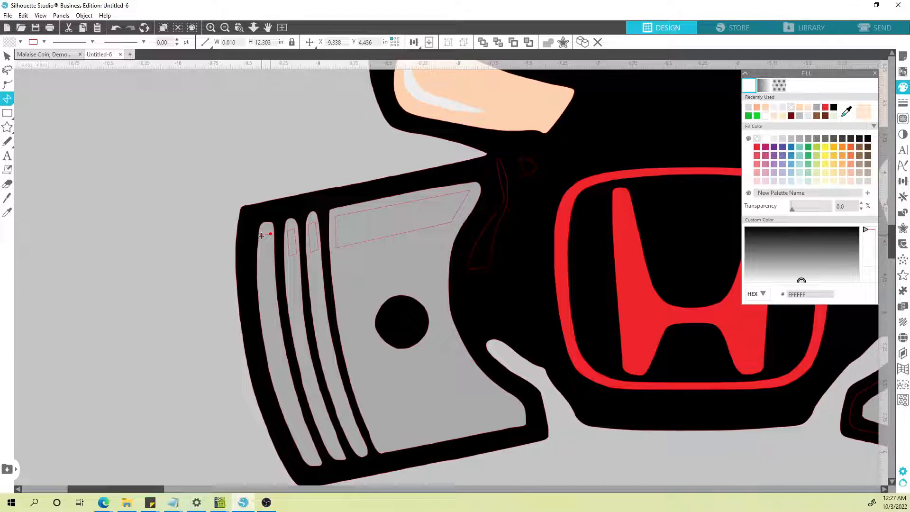
{"action": "left_click", "coordinate": [261, 261]}
{"action": "left_click", "coordinate": [272, 260]}
{"action": "left_click", "coordinate": [270, 235]}
Step: Try to fill the left piston's highlight strip and the three small ring-bar highlights with light gray
{"action": "left_click", "coordinate": [7, 56]}
{"action": "left_click", "coordinate": [355, 218]}
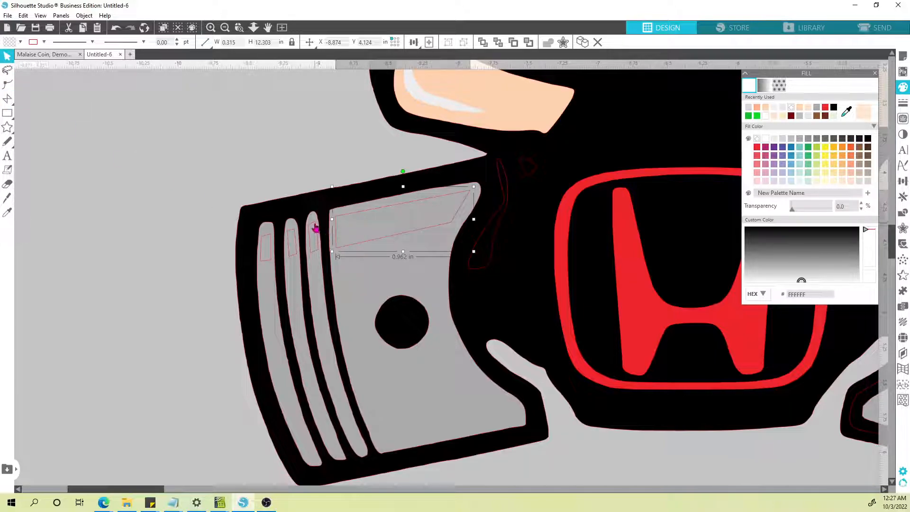
{"action": "left_click", "coordinate": [316, 229], "text": "shift"}
{"action": "left_click", "coordinate": [290, 235], "text": "shift"}
{"action": "left_click", "coordinate": [271, 238], "text": "shift"}
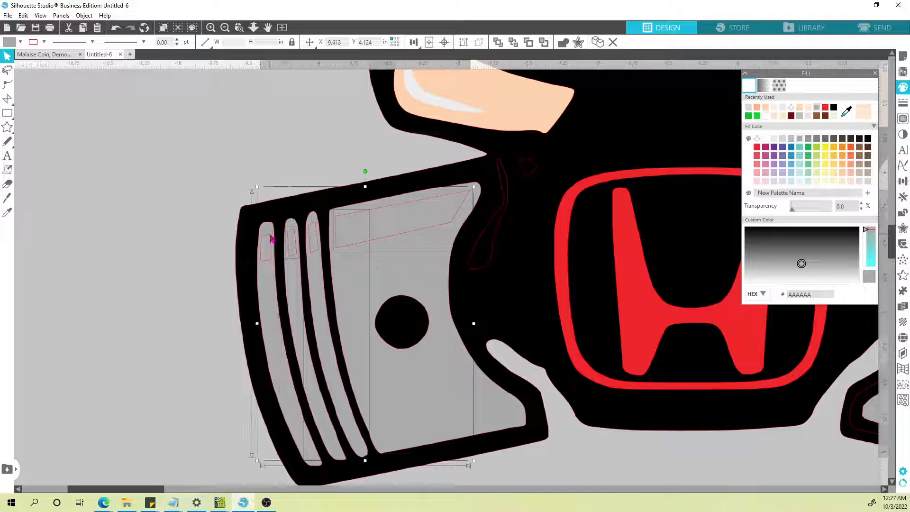
{"action": "left_click", "coordinate": [20, 42]}
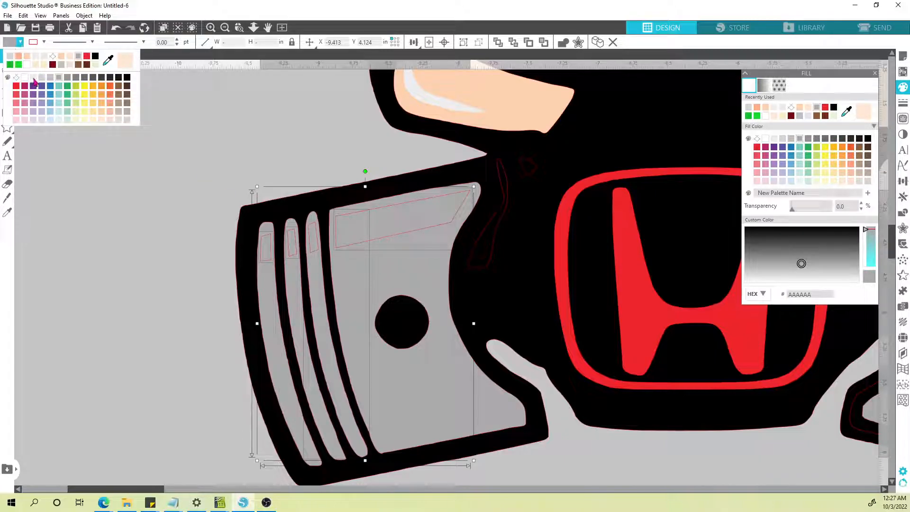
{"action": "left_click", "coordinate": [33, 78]}
{"action": "key", "text": "z"}
{"action": "key", "text": "ctrl+z"}
Step: Limit the selection to the left piston's four highlight shapes and fill them with light gray EAEAEA
{"action": "left_click", "coordinate": [315, 271], "text": "shift"}
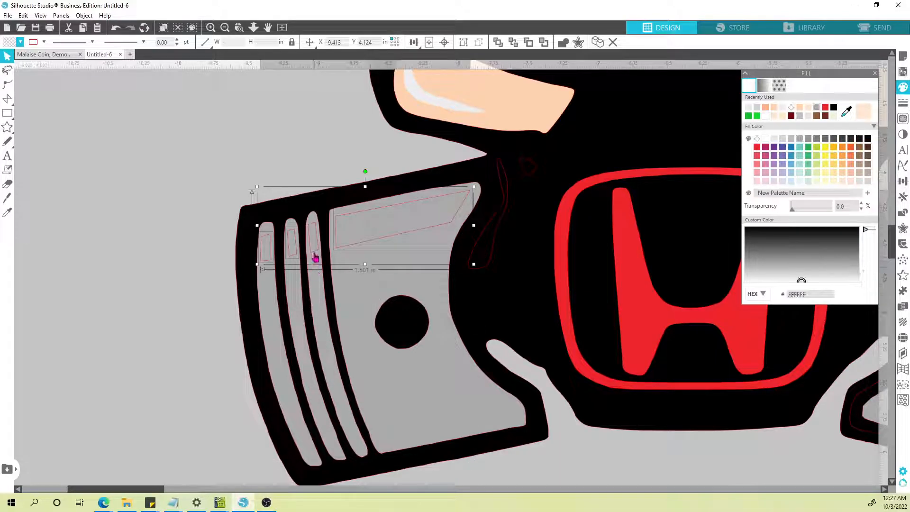
{"action": "left_click", "coordinate": [315, 261], "text": "shift"}
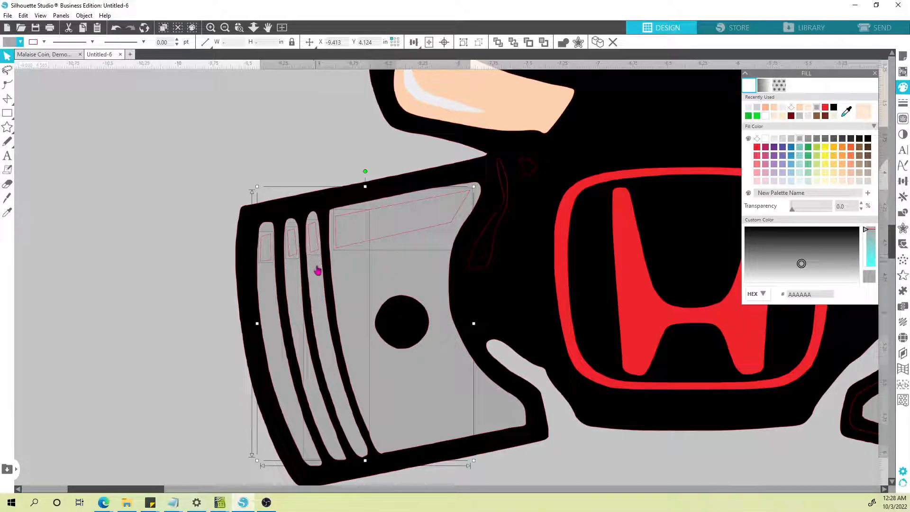
{"action": "left_click", "coordinate": [317, 270], "text": "shift"}
{"action": "left_click", "coordinate": [19, 41]}
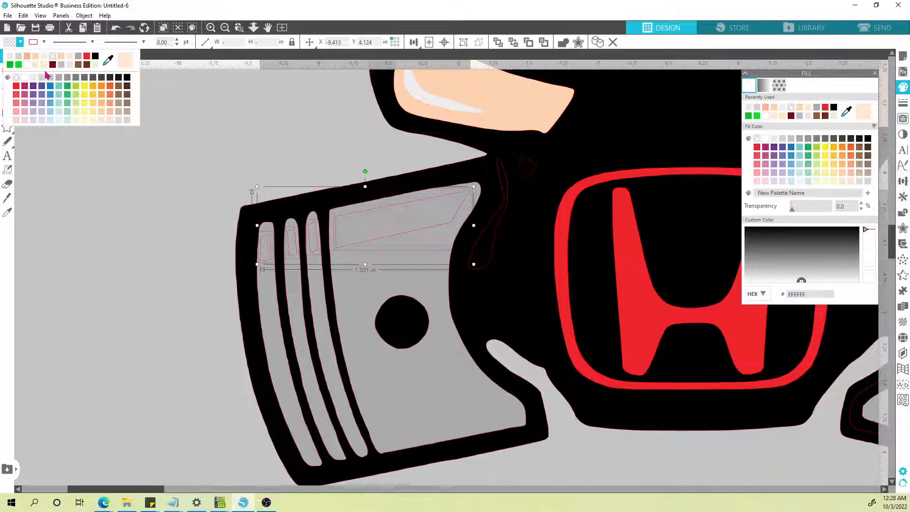
{"action": "left_click", "coordinate": [33, 78]}
{"action": "left_click", "coordinate": [168, 172]}
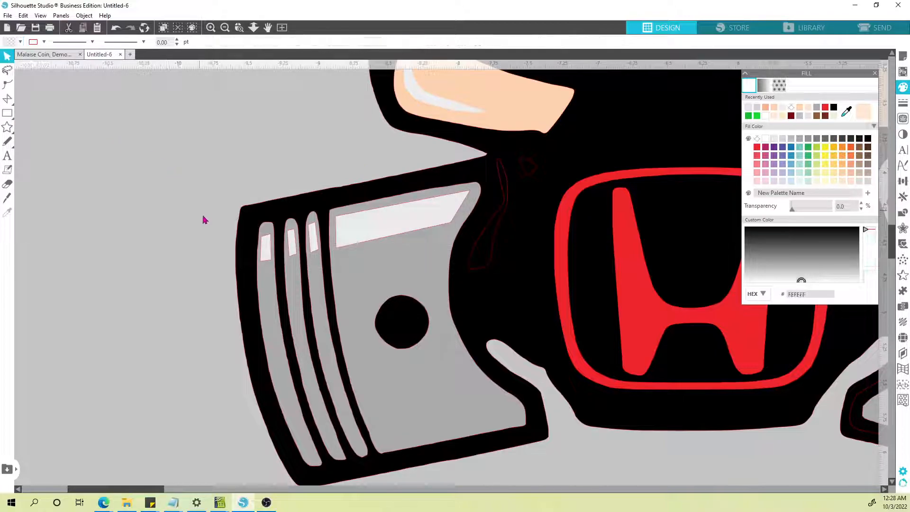
Step: Select the left piston's four light gray highlights together and remove their outline color
{"action": "left_click", "coordinate": [266, 246]}
{"action": "left_click", "coordinate": [292, 242], "text": "shift"}
{"action": "left_click", "coordinate": [312, 238], "text": "shift"}
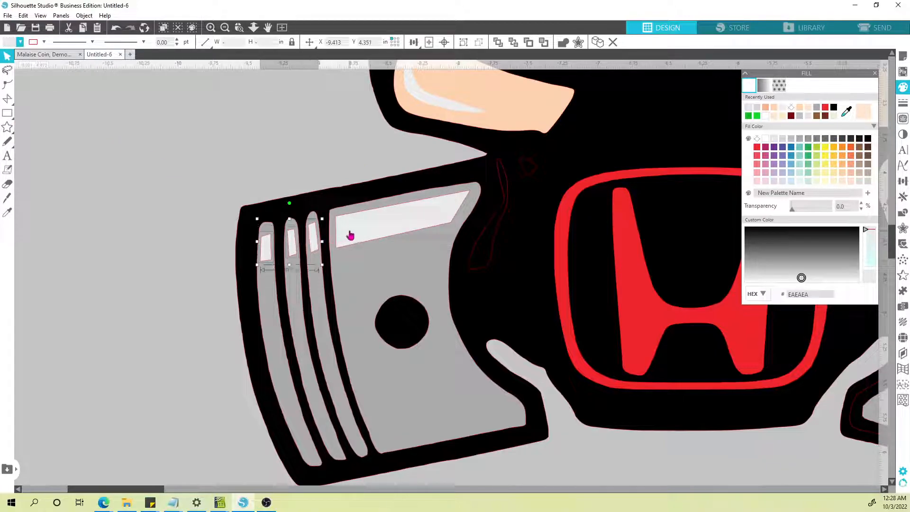
{"action": "left_click", "coordinate": [351, 236], "text": "shift"}
{"action": "left_click", "coordinate": [44, 44]}
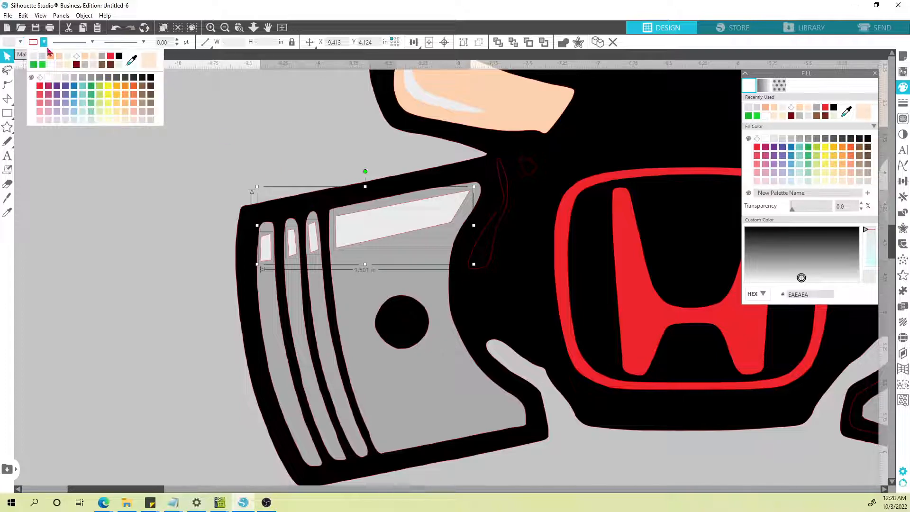
{"action": "left_click", "coordinate": [77, 57]}
{"action": "left_click", "coordinate": [161, 173]}
Step: Send the black skull-and-piston shape to the back of the stacking order again
{"action": "scroll", "coordinate": [161, 172], "scroll_direction": "down", "scroll_amount": 1}
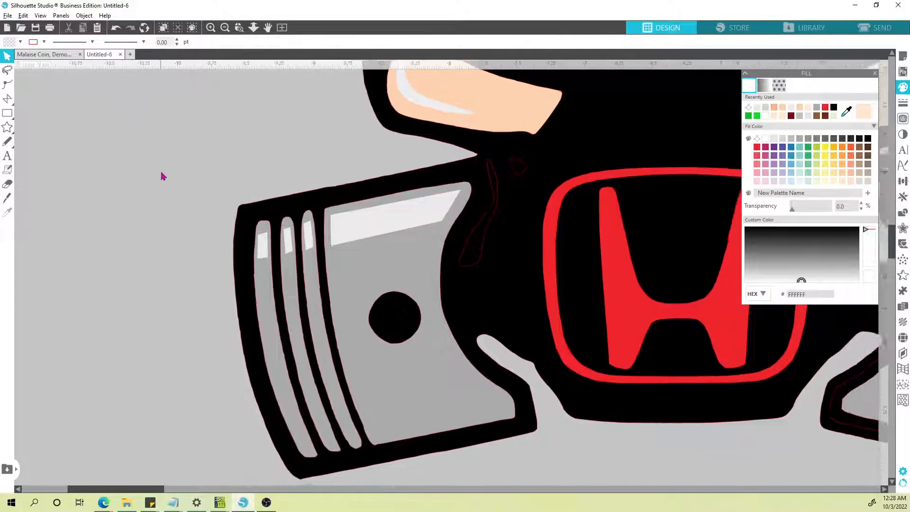
{"action": "scroll", "coordinate": [161, 176], "scroll_direction": "down", "scroll_amount": 4}
{"action": "scroll", "coordinate": [171, 272], "scroll_direction": "down", "scroll_amount": 2}
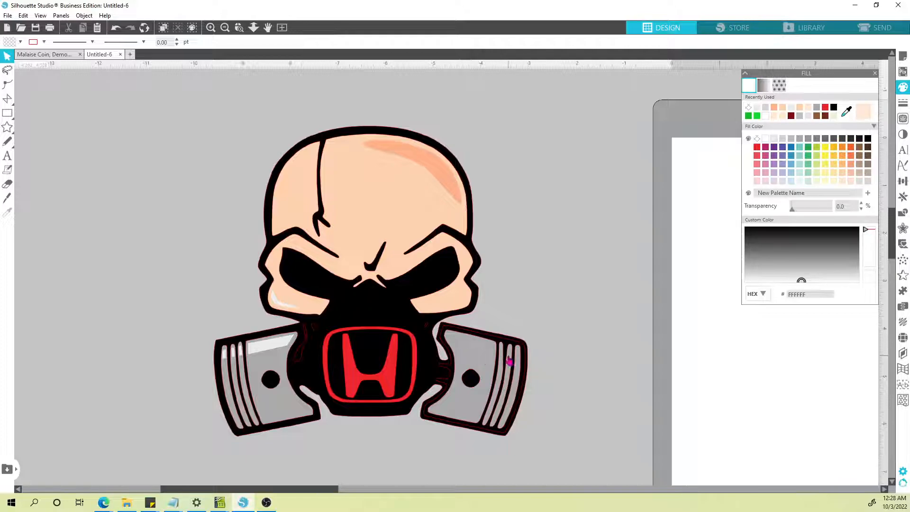
{"action": "left_click", "coordinate": [466, 364]}
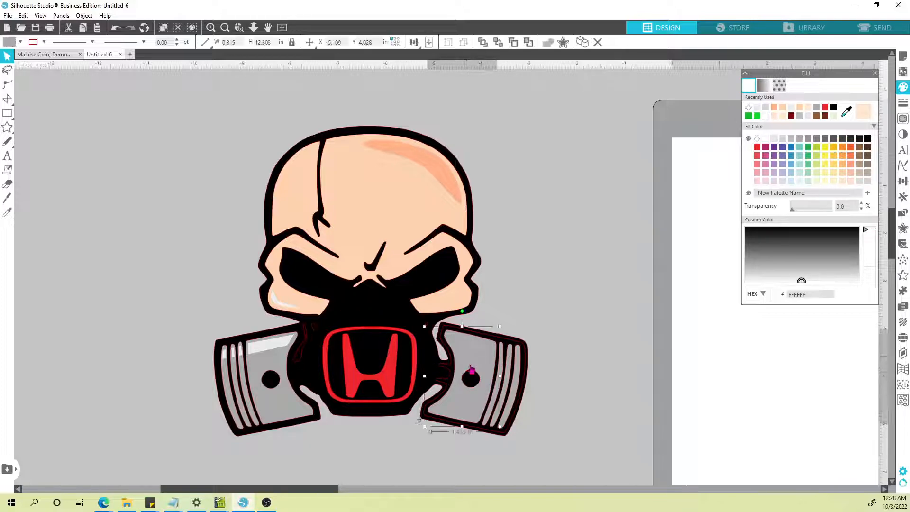
{"action": "left_click", "coordinate": [384, 381]}
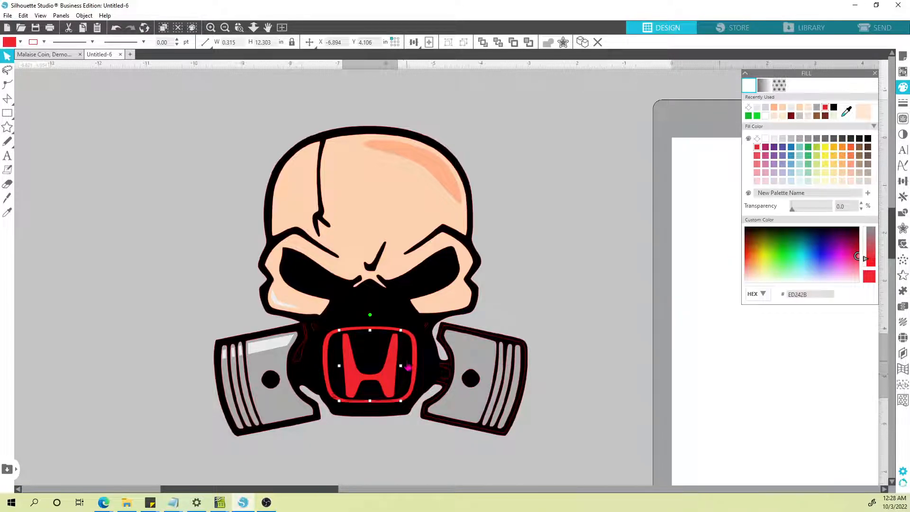
{"action": "right_click", "coordinate": [416, 293]}
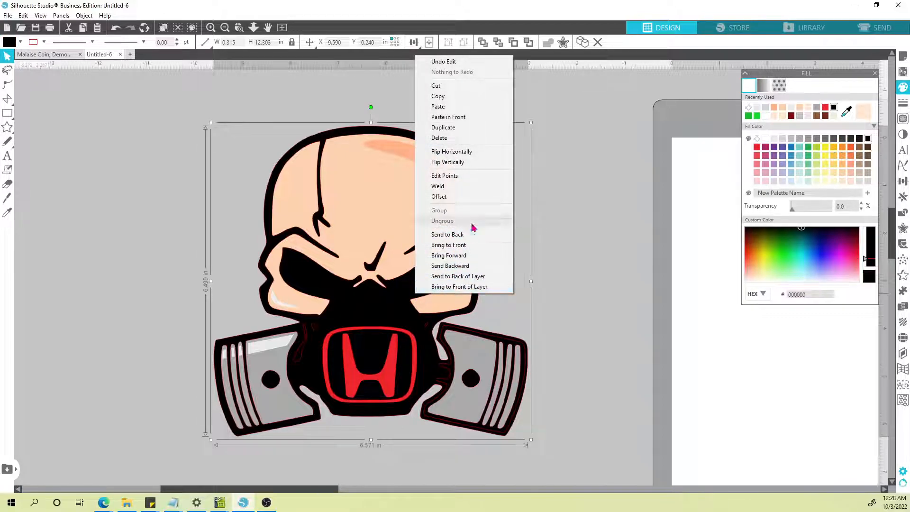
{"action": "left_click", "coordinate": [467, 234]}
{"action": "key", "text": "ctrl+a"}
{"action": "right_click", "coordinate": [448, 263]}
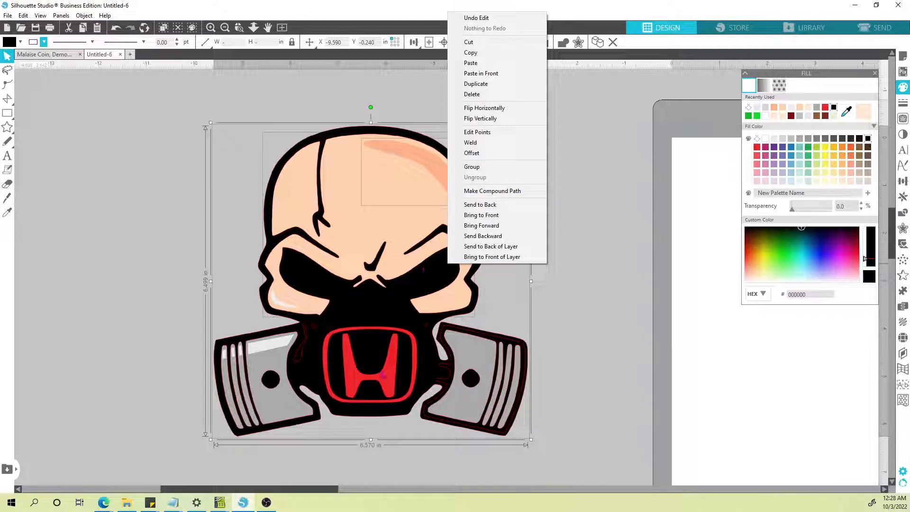
{"action": "left_click", "coordinate": [575, 306]}
{"action": "left_click", "coordinate": [374, 377]}
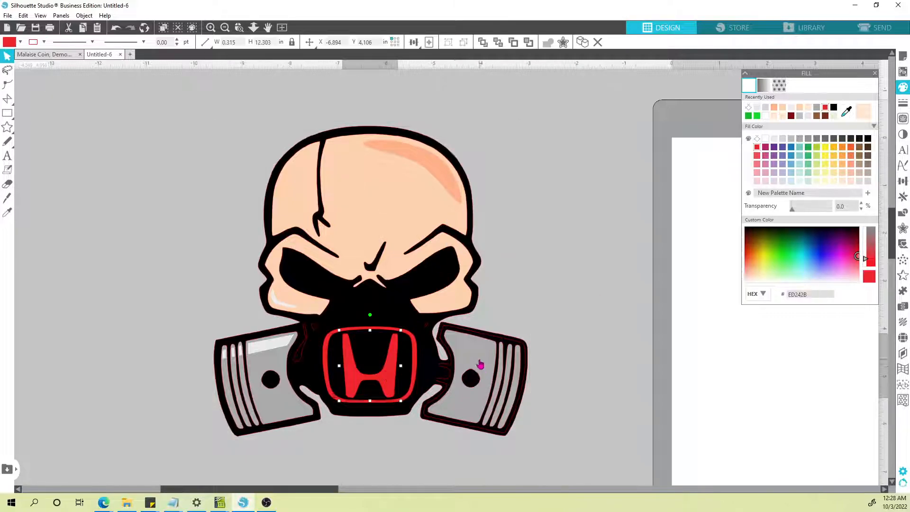
{"action": "left_click", "coordinate": [451, 338]}
{"action": "left_click", "coordinate": [404, 260]}
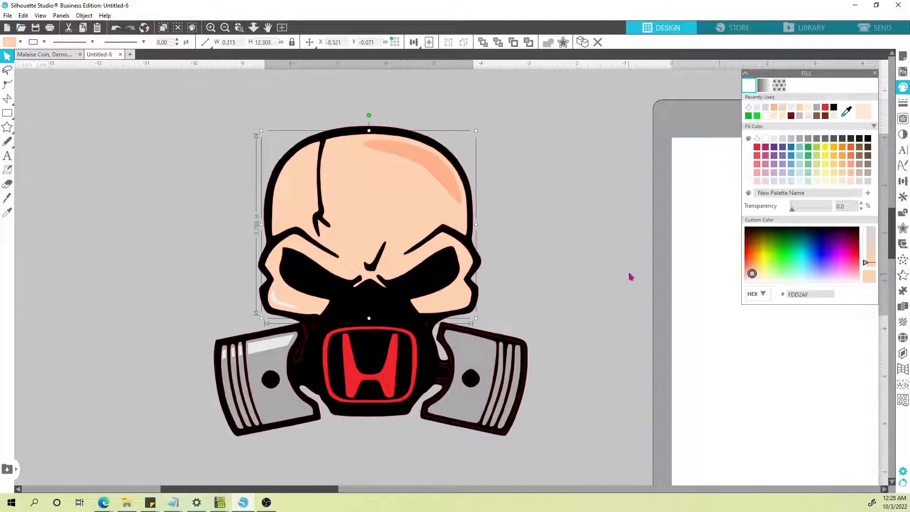
{"action": "left_click", "coordinate": [532, 316]}
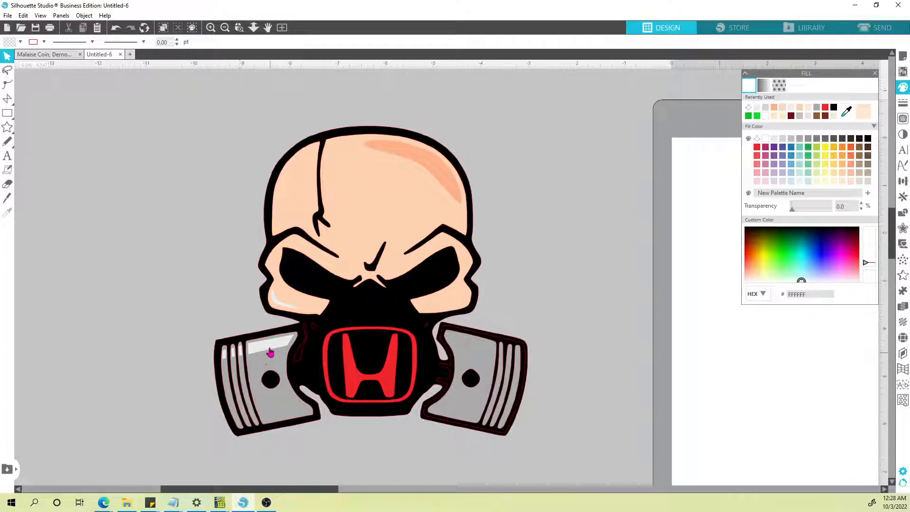
Step: Activate the Polygon drawing tool
{"action": "left_click", "coordinate": [14, 104]}
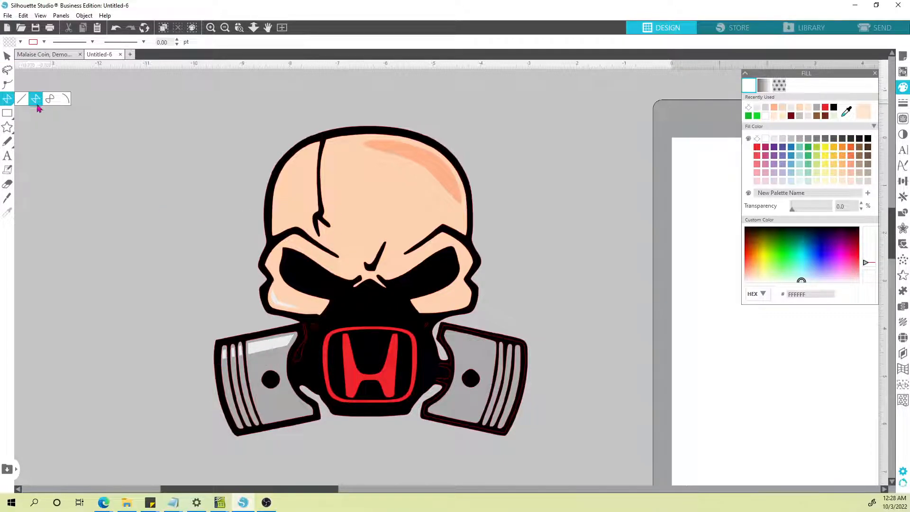